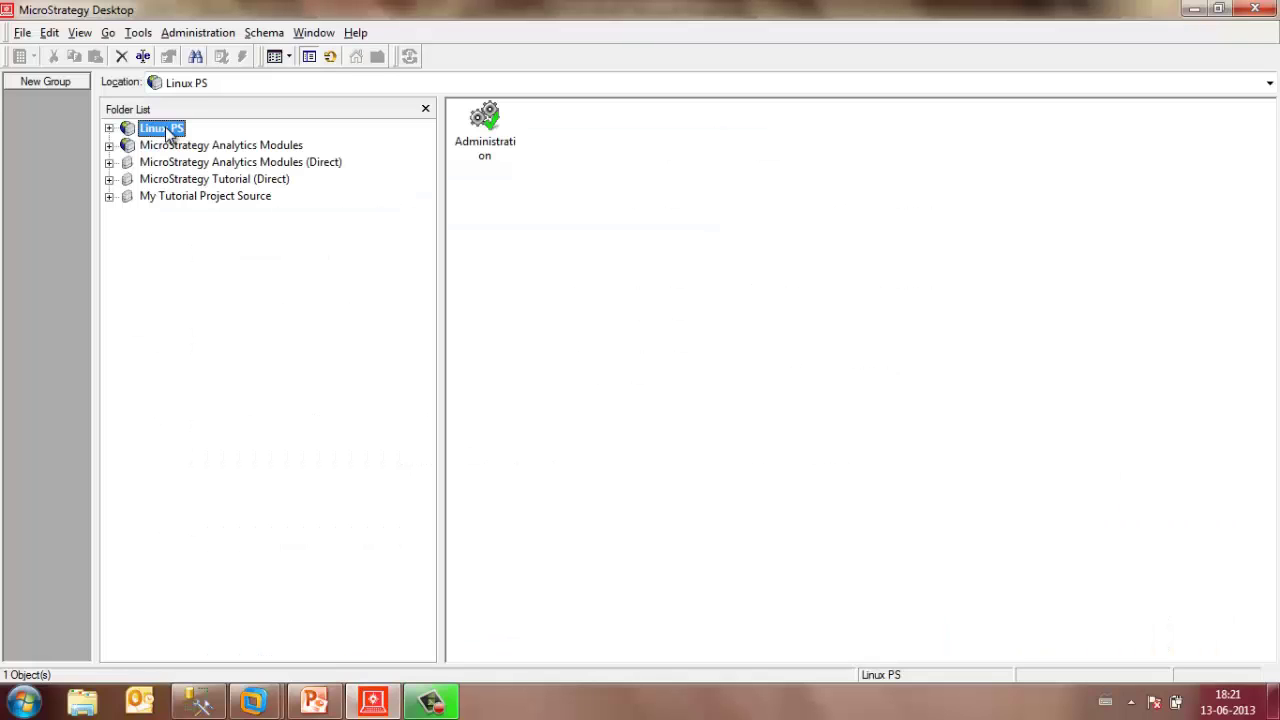
Browse Linux PS to Administration > Configuration Managers > Database Instances.
{"action": "double_click", "coordinate": [160, 129]}
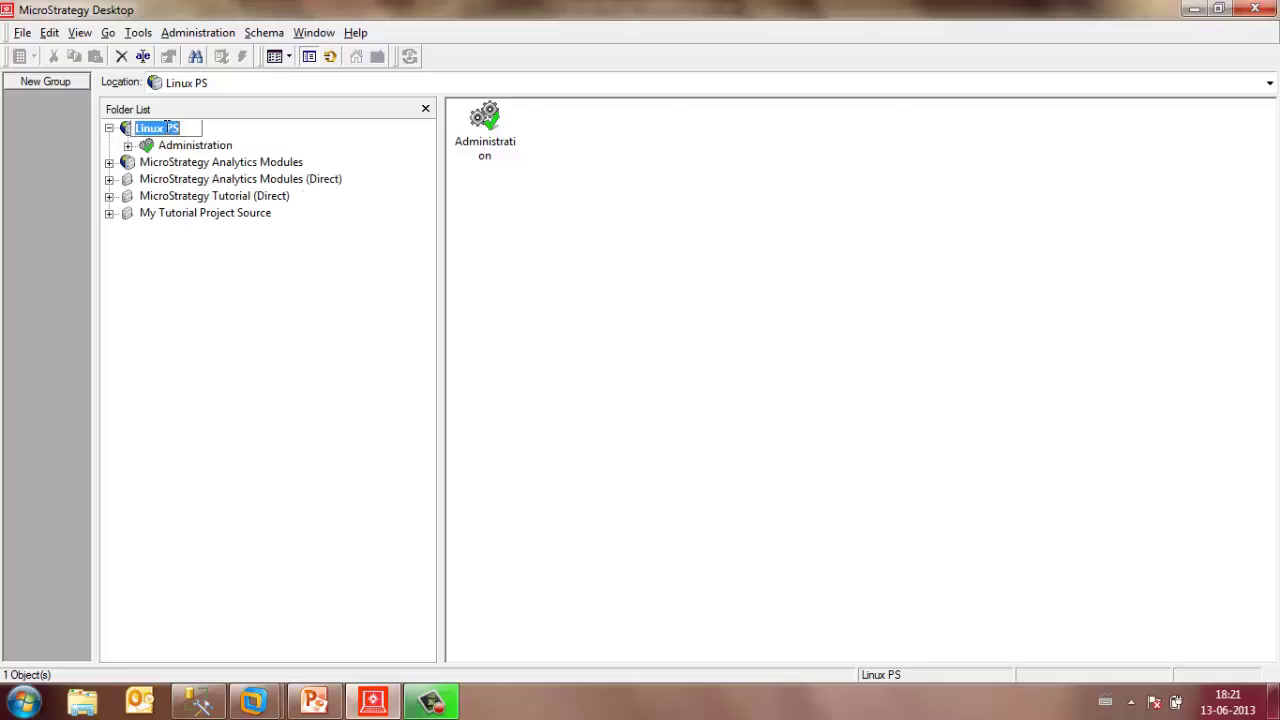
{"action": "left_click", "coordinate": [128, 146]}
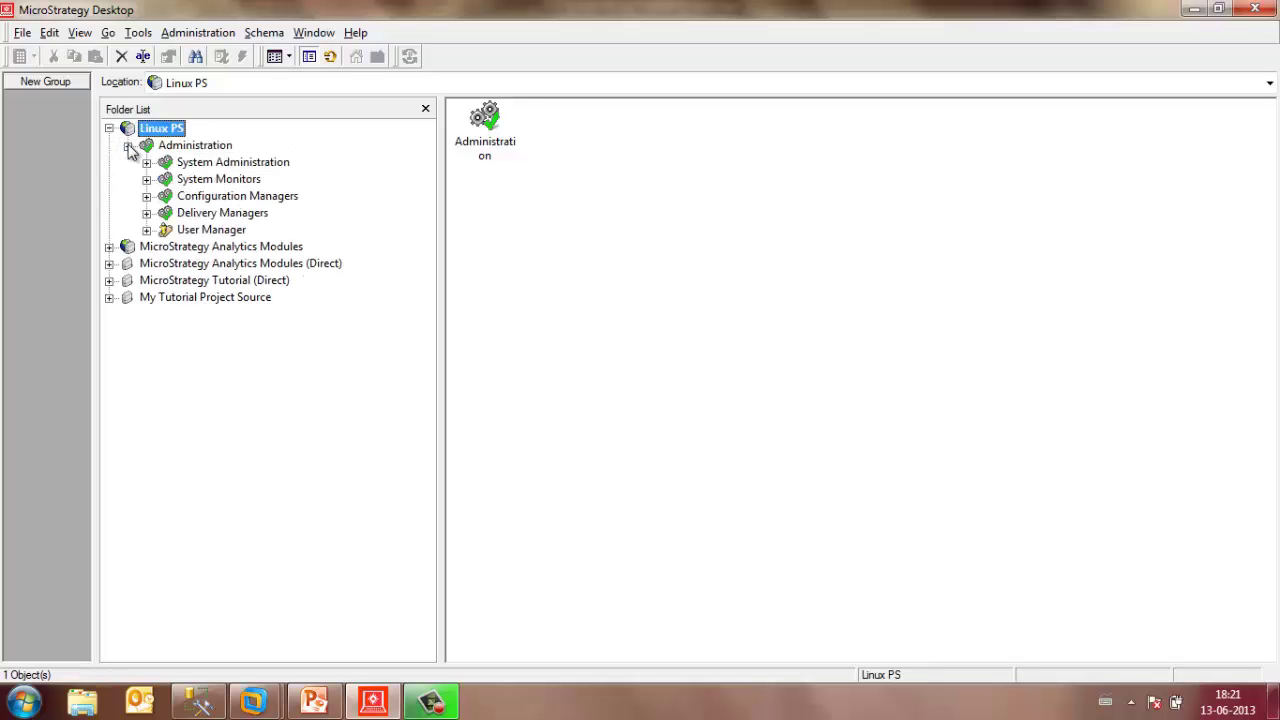
{"action": "left_click", "coordinate": [146, 196]}
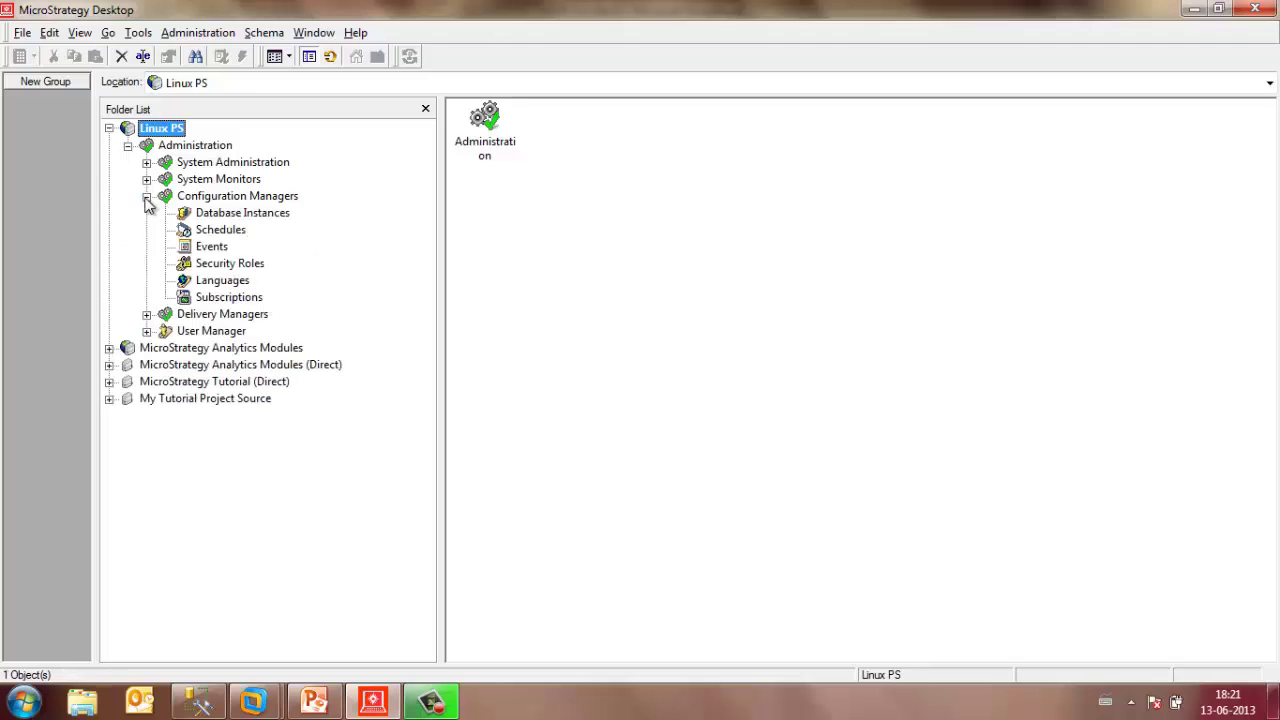
{"action": "left_click", "coordinate": [224, 216]}
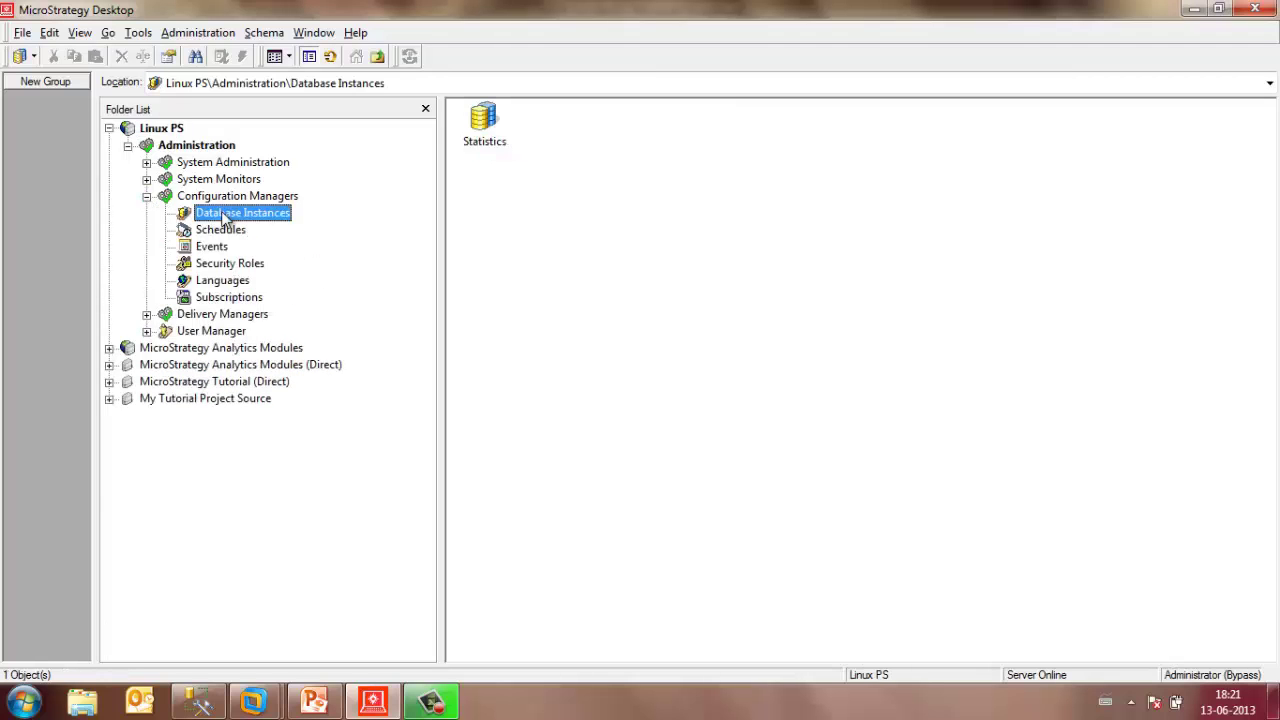
{"action": "left_click", "coordinate": [576, 210]}
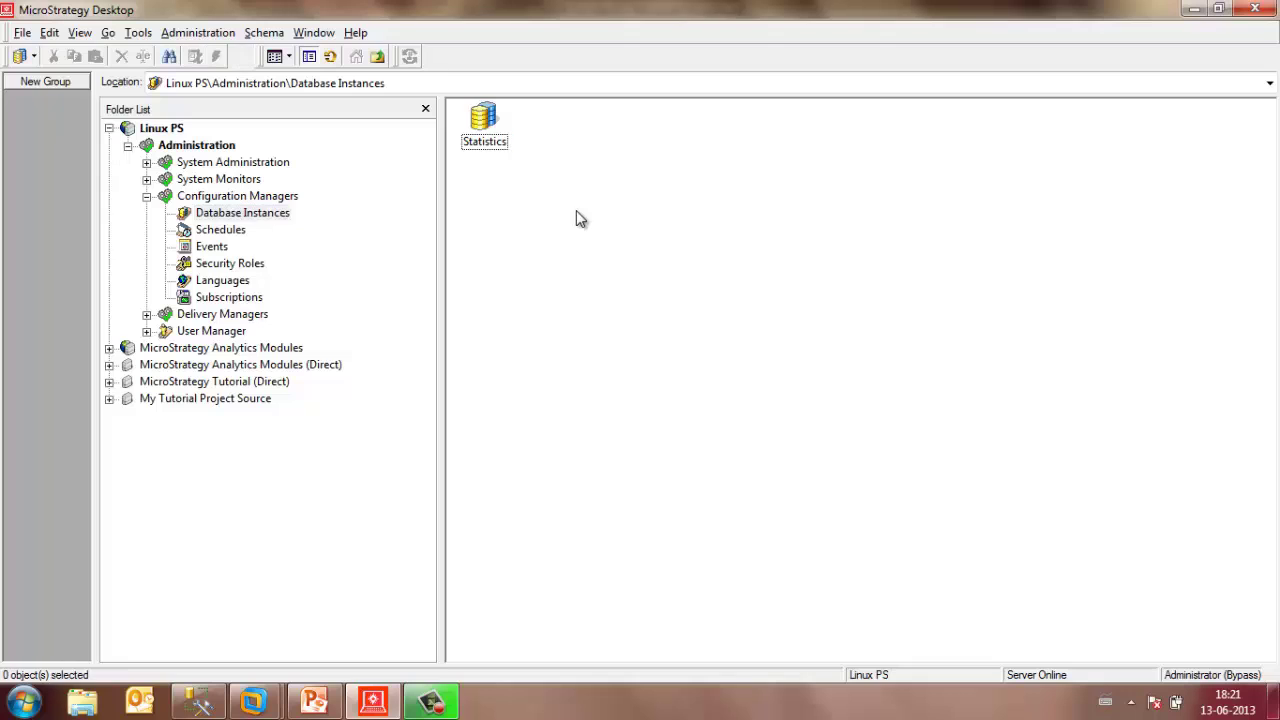
{"action": "left_click", "coordinate": [246, 216]}
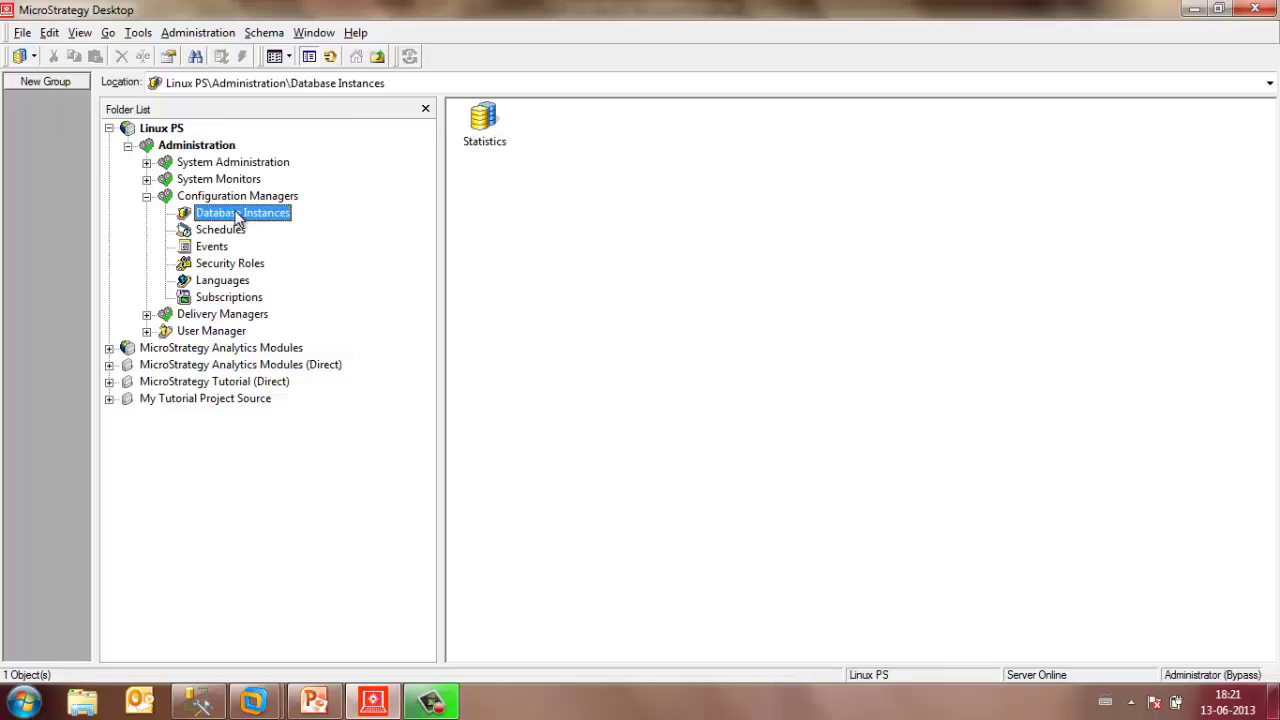
Start a new database instance from the list's context menu.
{"action": "right_click", "coordinate": [560, 195]}
{"action": "mouse_move", "coordinate": [628, 253]}
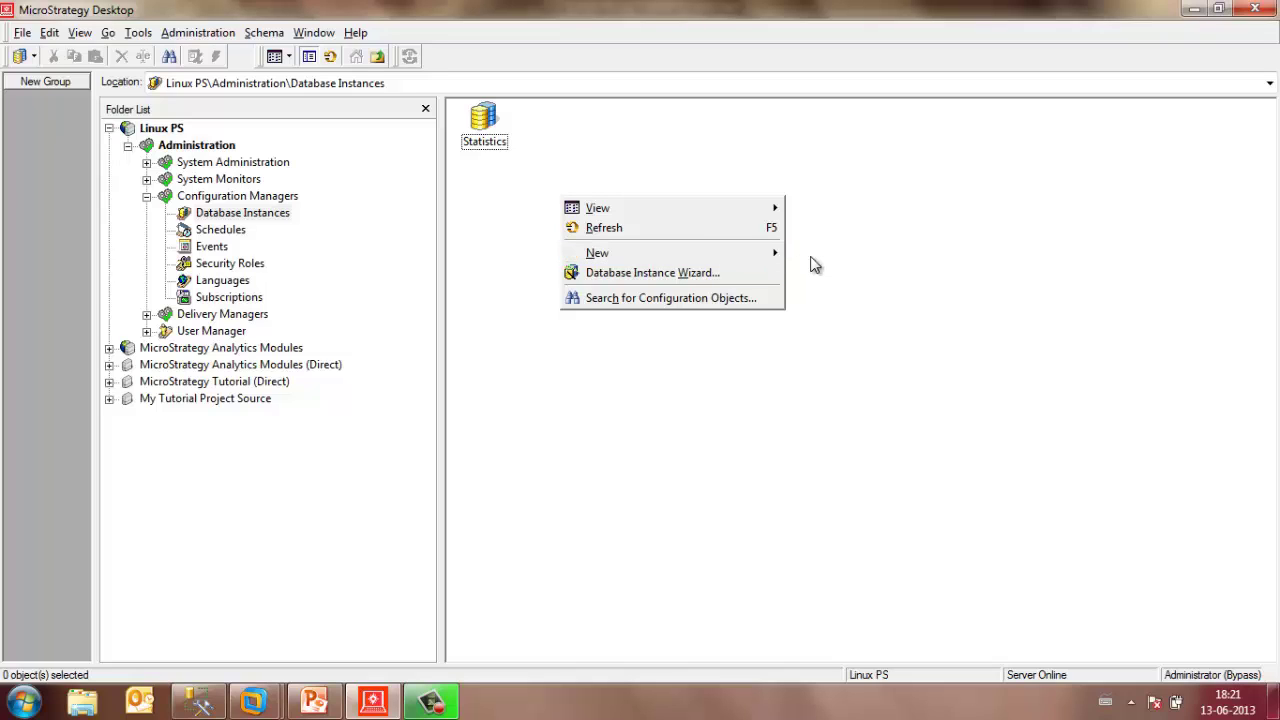
{"action": "mouse_move", "coordinate": [775, 253]}
{"action": "left_click", "coordinate": [845, 256]}
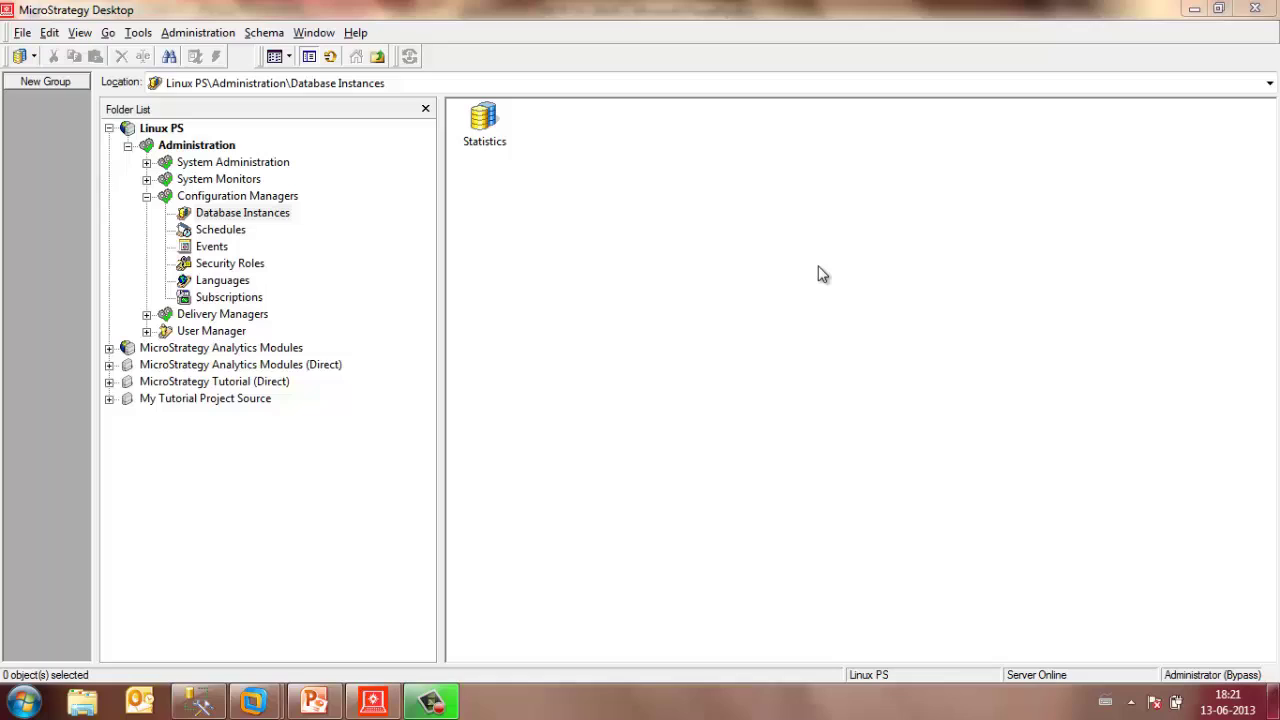
Rename the new database instance to CUST DBI.
{"action": "left_click", "coordinate": [632, 245]}
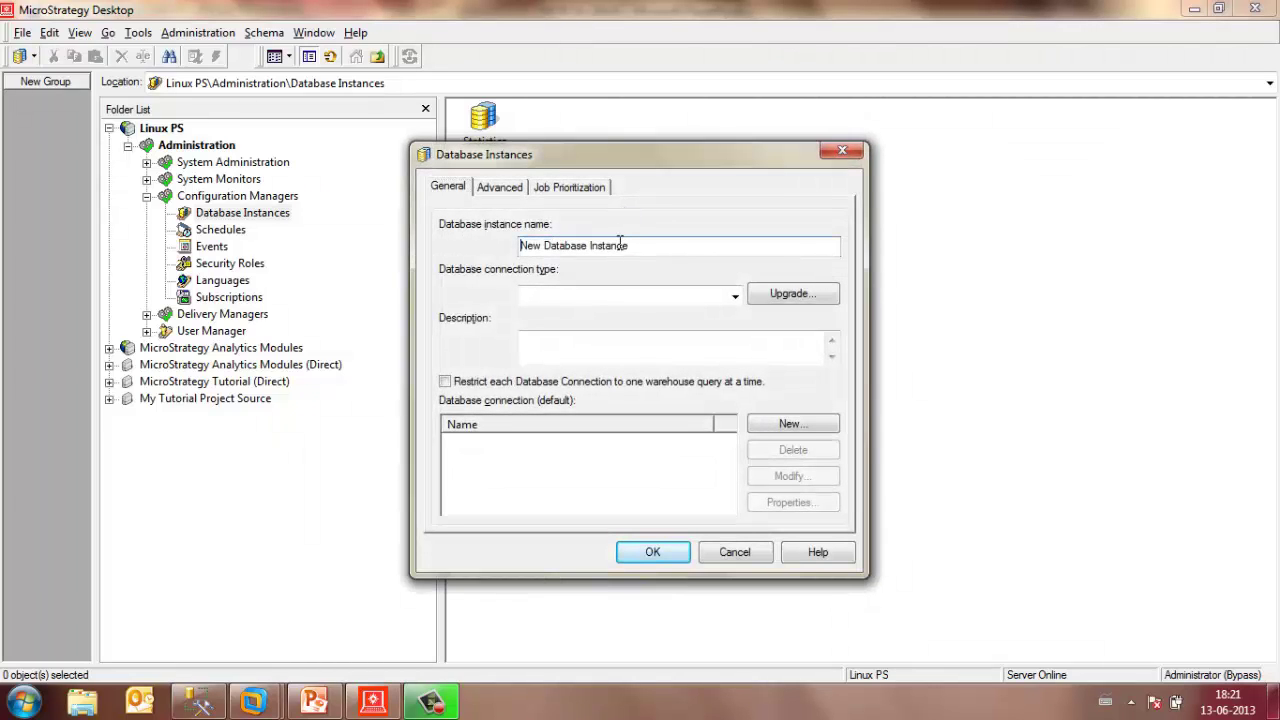
{"action": "left_click_drag", "start_coordinate": [634, 244], "coordinate": [522, 250]}
{"action": "type", "text": "CUST"}
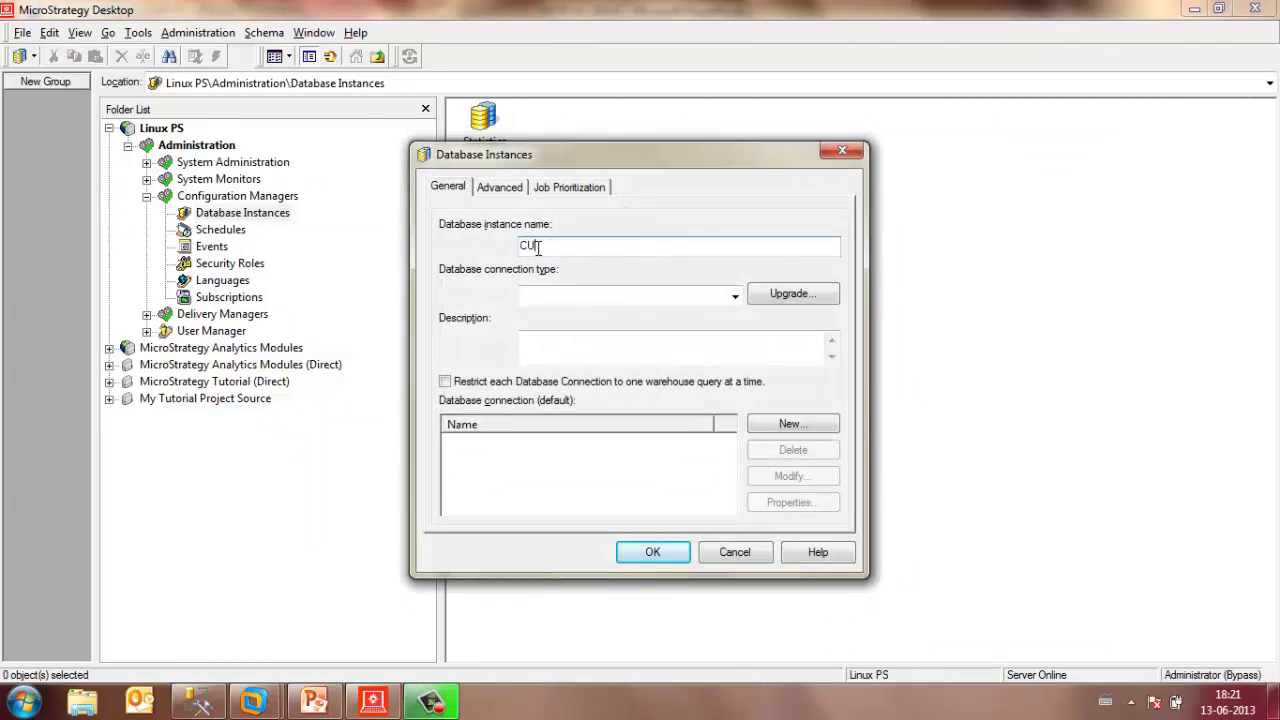
{"action": "type", "text": " DB"}
Set the connection type to Microsoft SQL Server 2008 R2 Parallel Data Warehouse.
{"action": "left_click", "coordinate": [735, 296]}
{"action": "left_click_drag", "start_coordinate": [735, 337], "coordinate": [740, 395]}
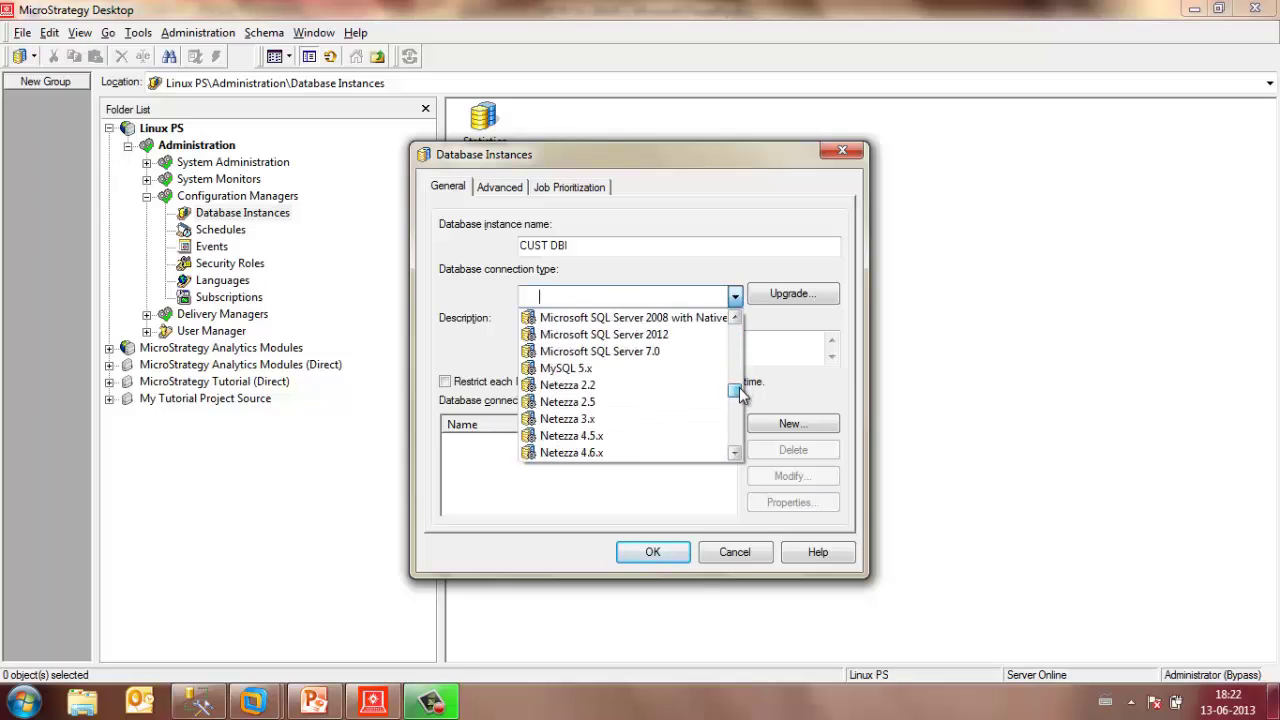
{"action": "left_click", "coordinate": [735, 318]}
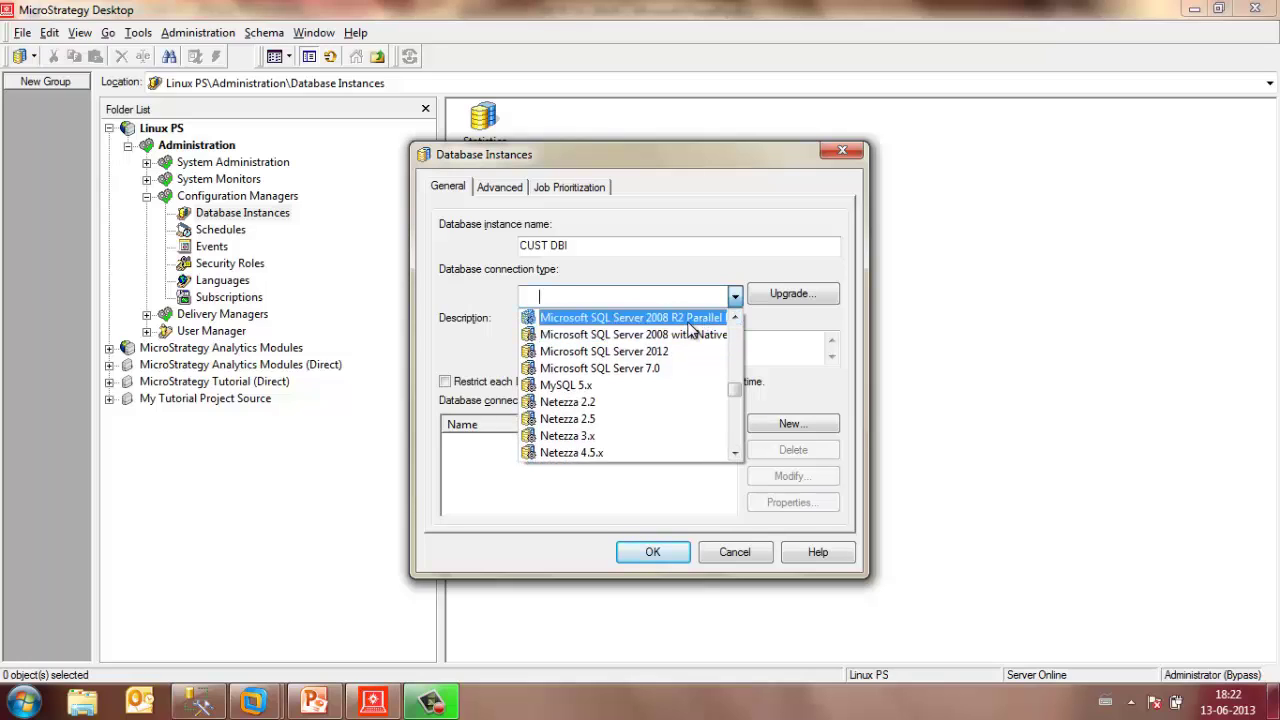
{"action": "left_click", "coordinate": [688, 322]}
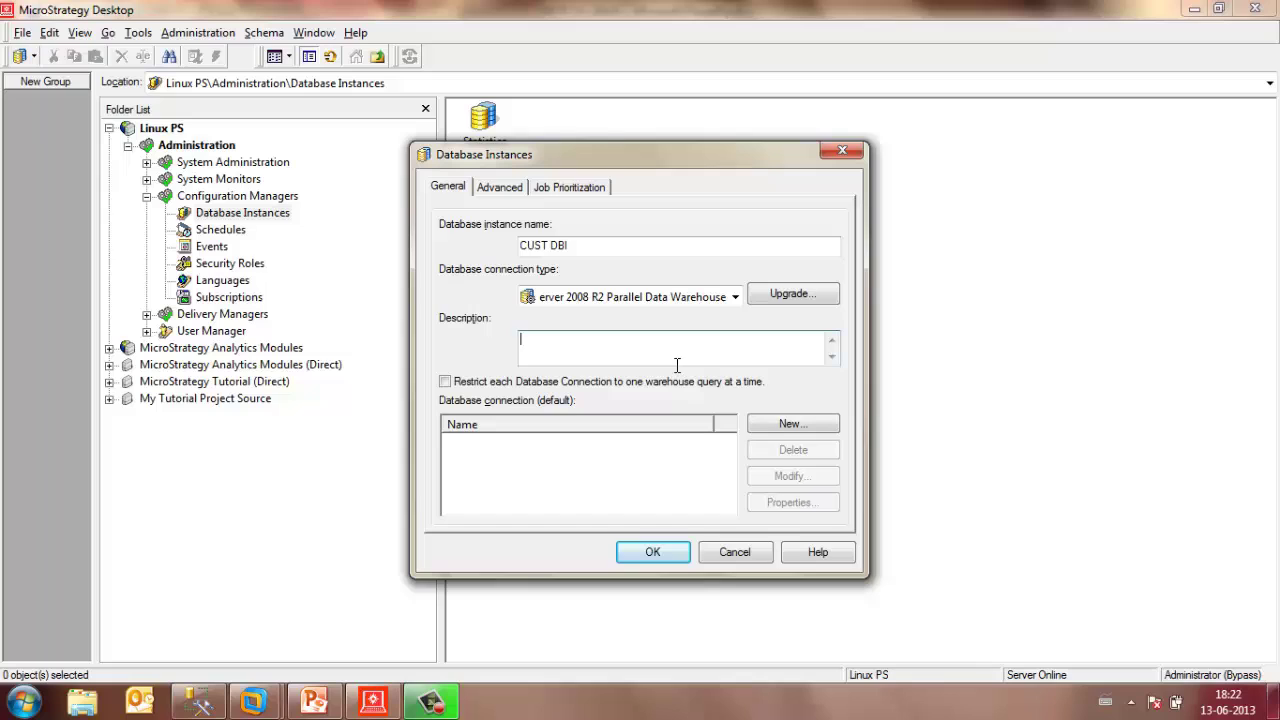
Create a new database connection using the CUST_DSN data source.
{"action": "left_click", "coordinate": [810, 425]}
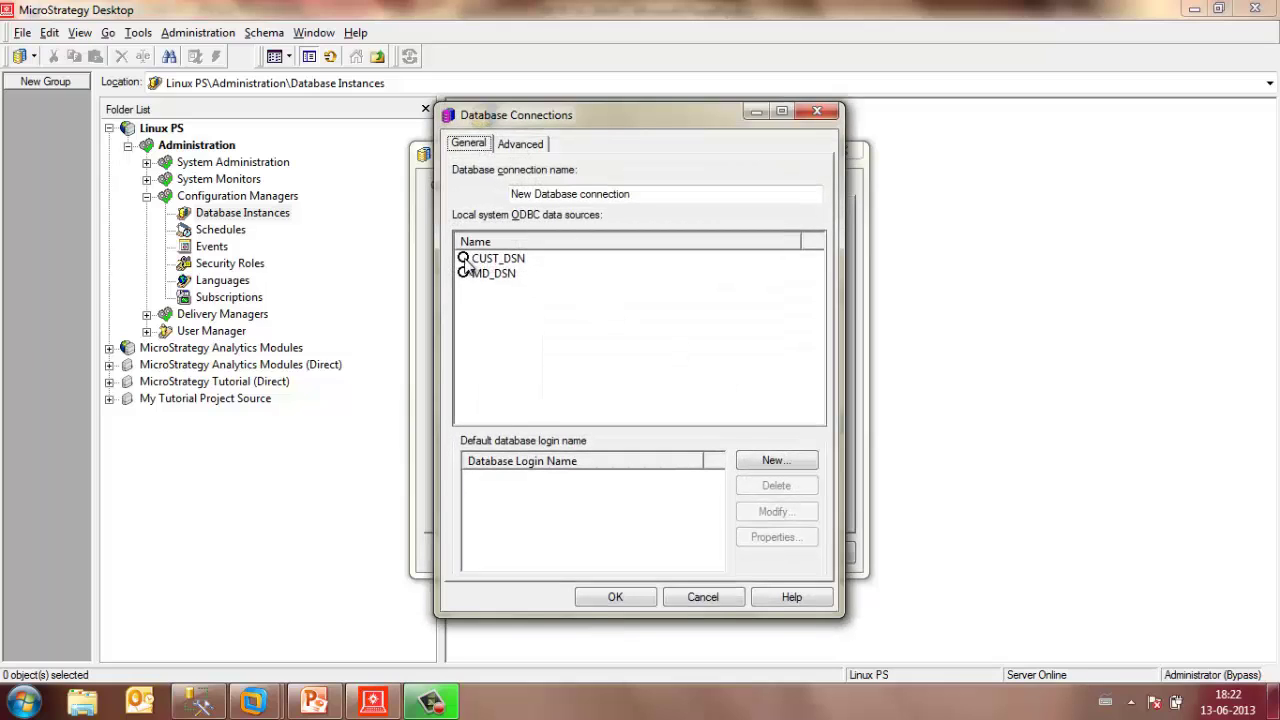
{"action": "left_click", "coordinate": [465, 260]}
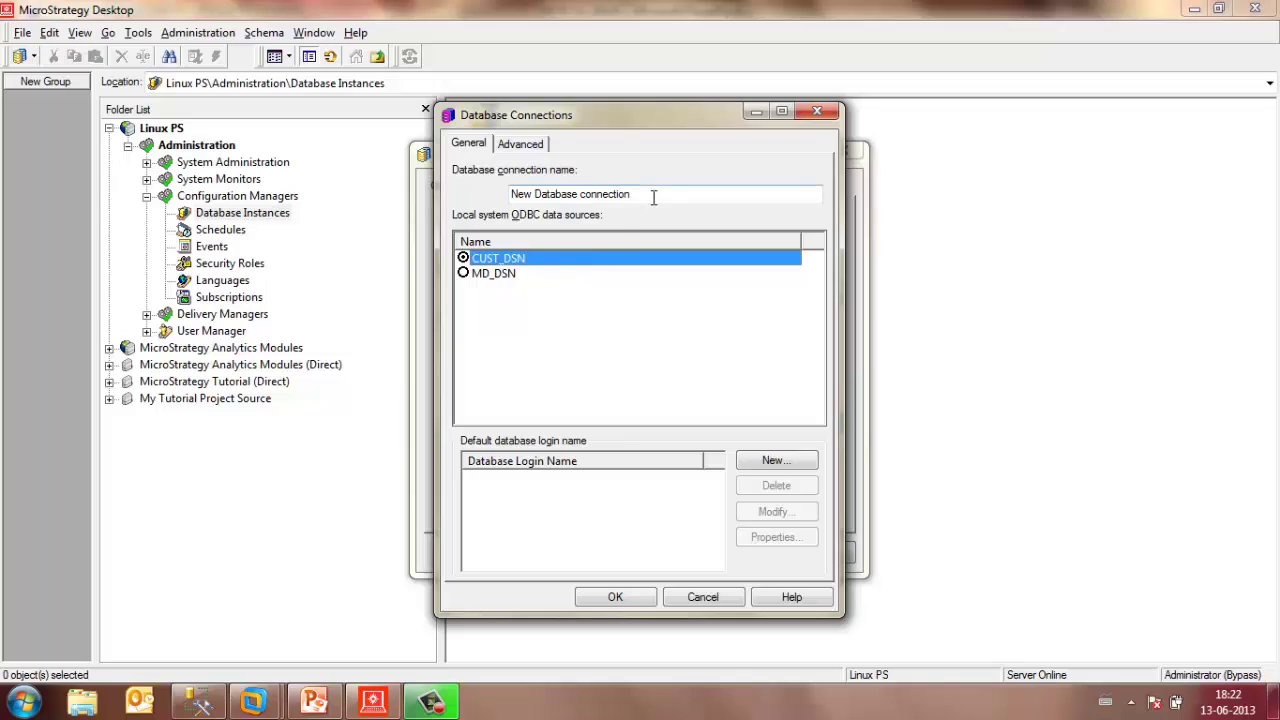
{"action": "left_click_drag", "start_coordinate": [511, 194], "coordinate": [550, 194]}
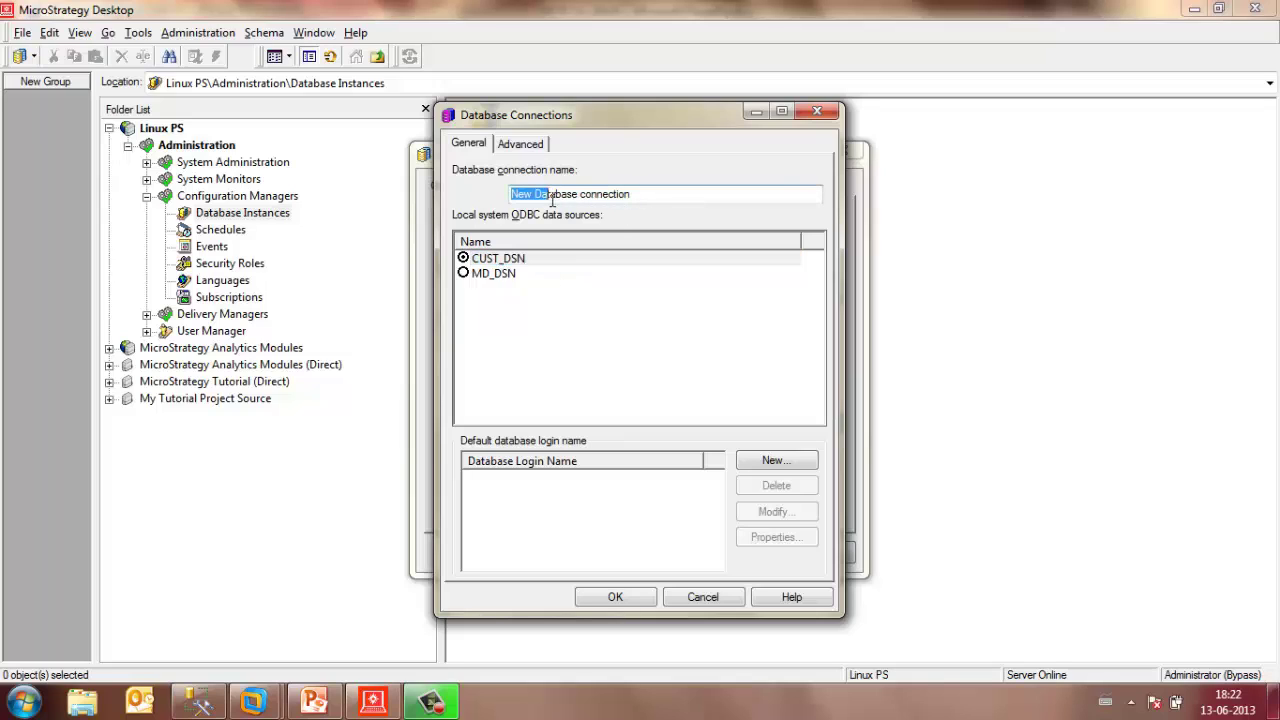
{"action": "left_click", "coordinate": [670, 357]}
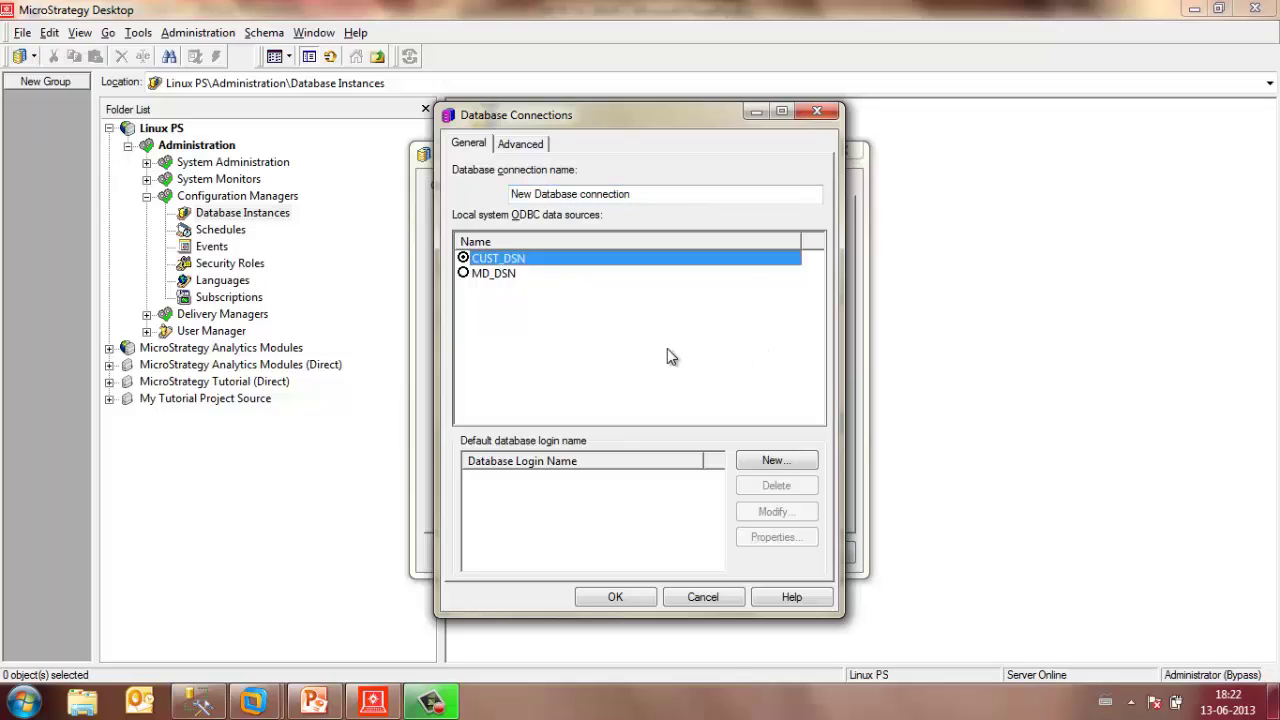
Add a new default database login with its login ID and save the connection.
{"action": "left_click", "coordinate": [776, 461]}
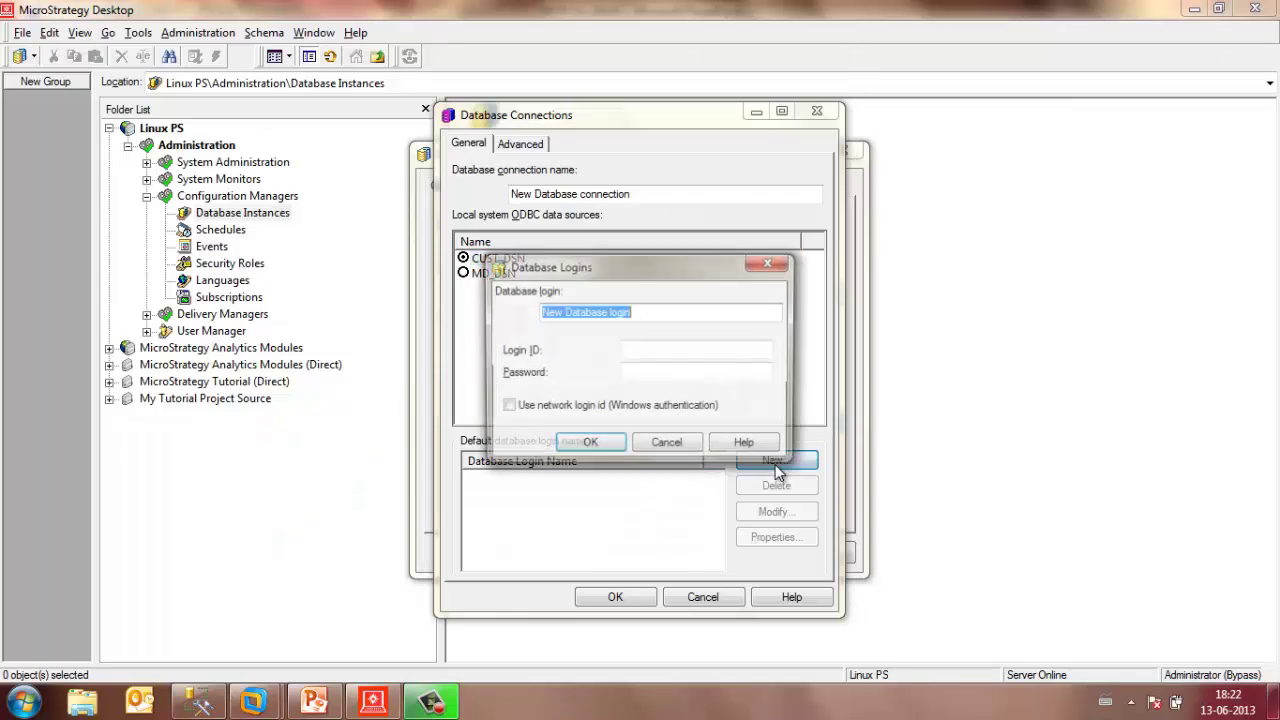
{"action": "left_click", "coordinate": [648, 350]}
{"action": "type", "text": "sa"}
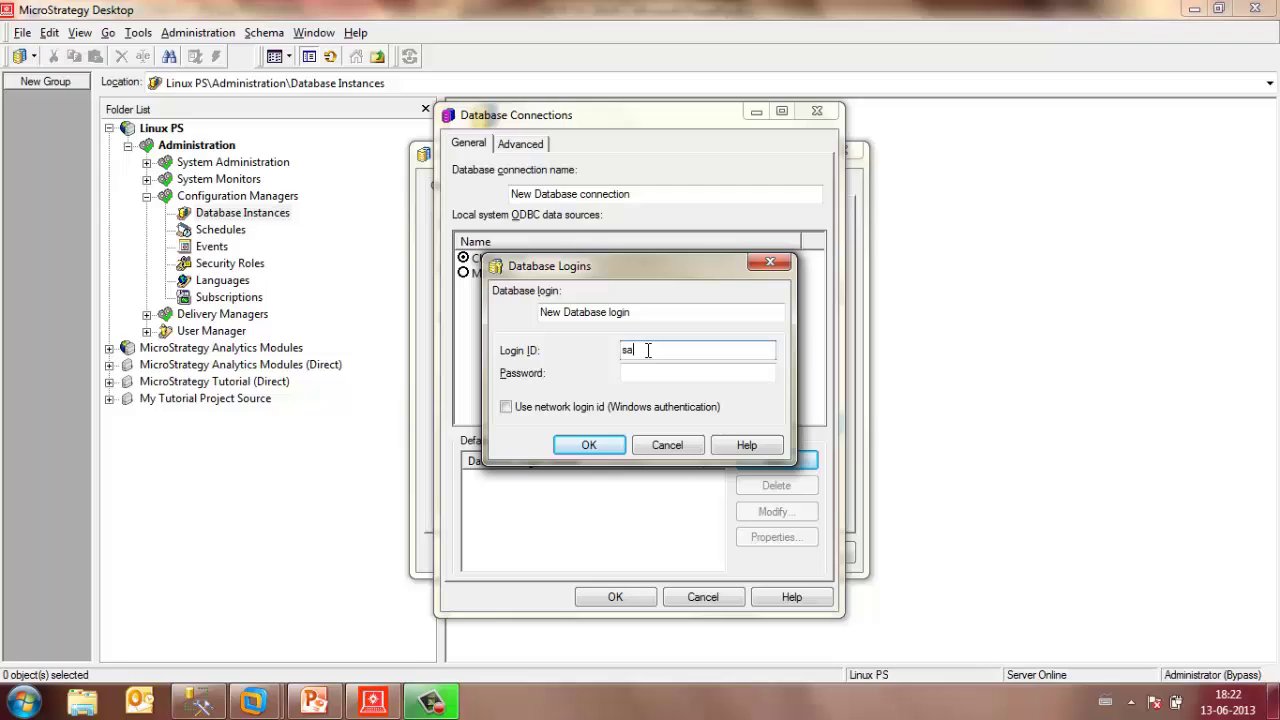
{"action": "key", "text": "Tab"}
{"action": "left_click", "coordinate": [586, 443]}
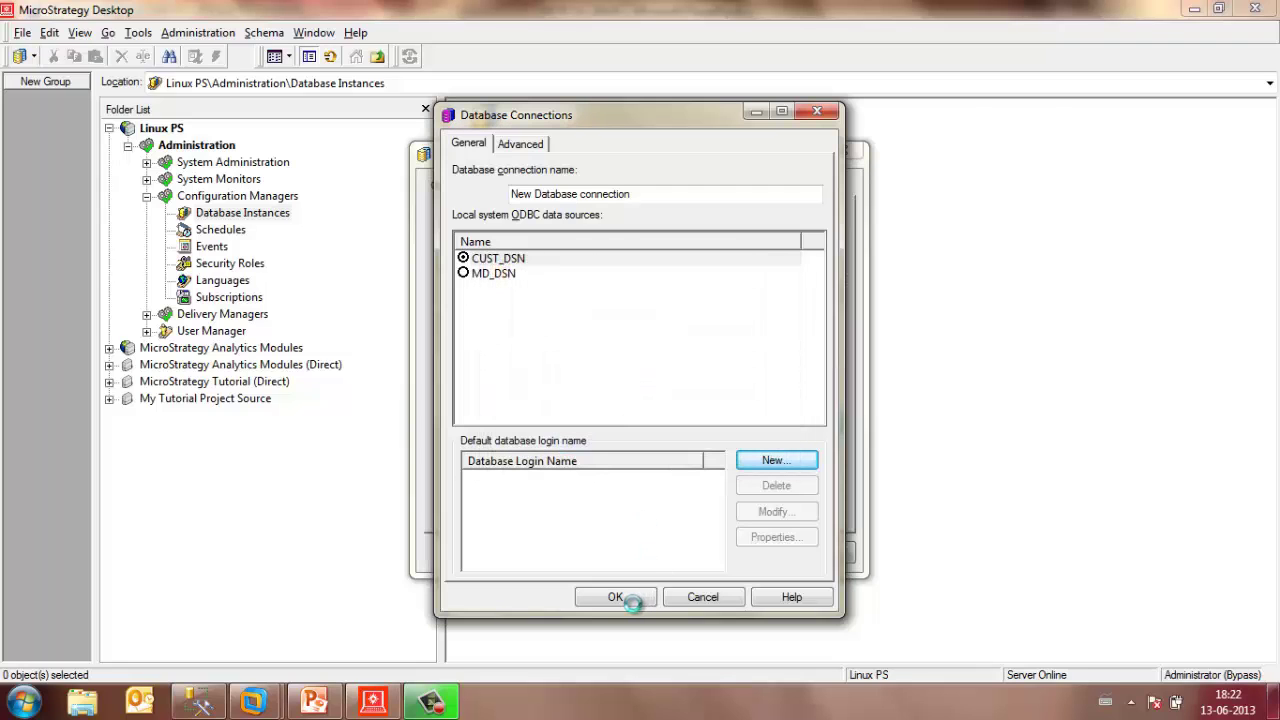
{"action": "left_click", "coordinate": [632, 600]}
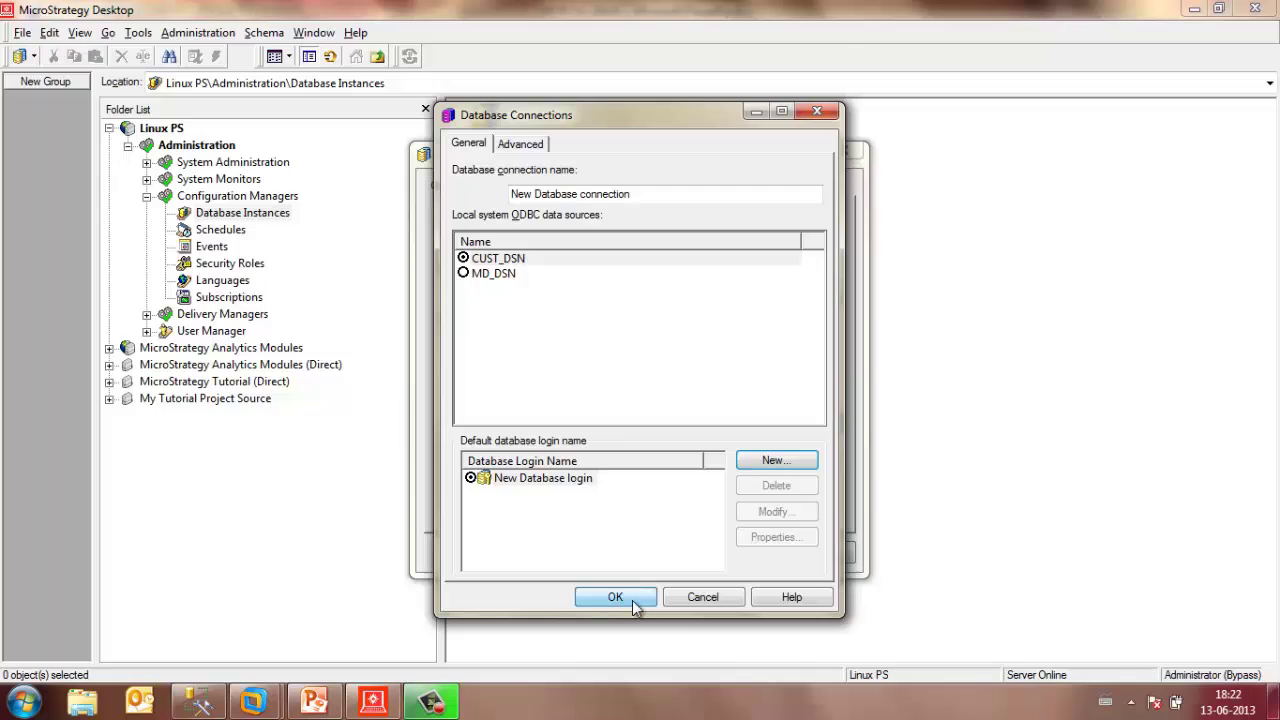
Save the CUST DBI instance and begin creating a new project on Linux PS.
{"action": "left_click", "coordinate": [653, 553]}
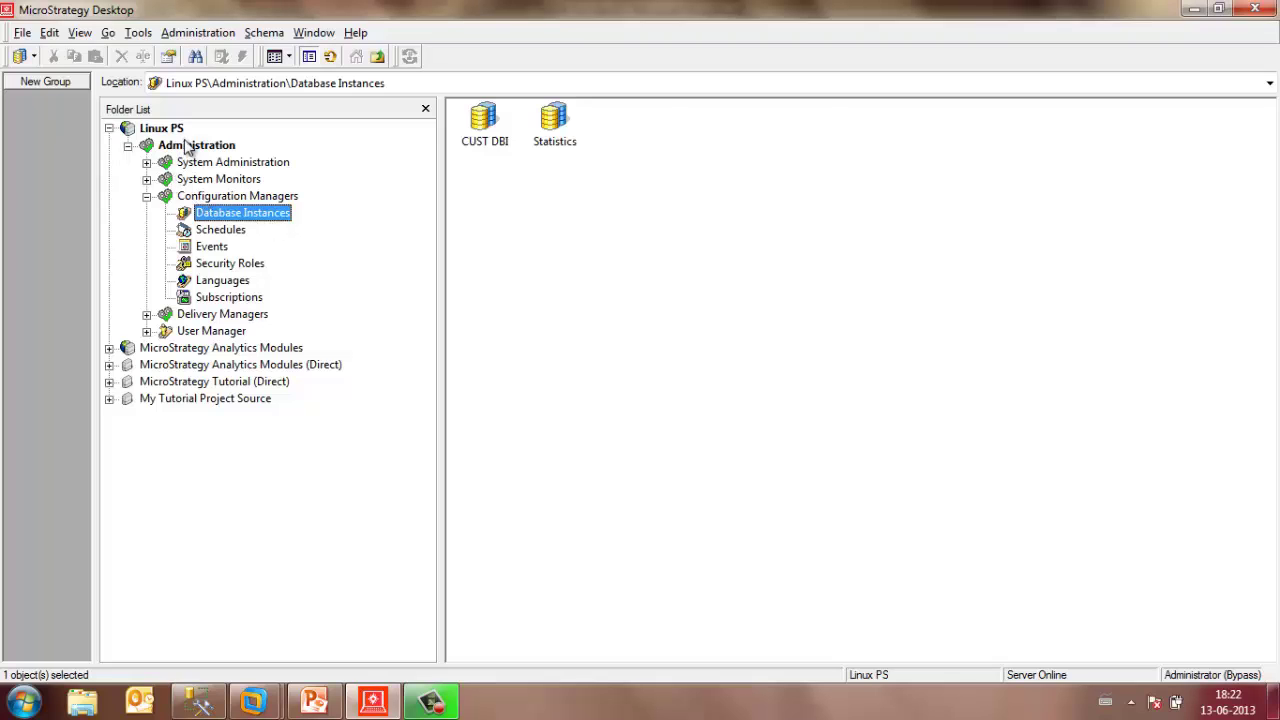
{"action": "right_click", "coordinate": [163, 133]}
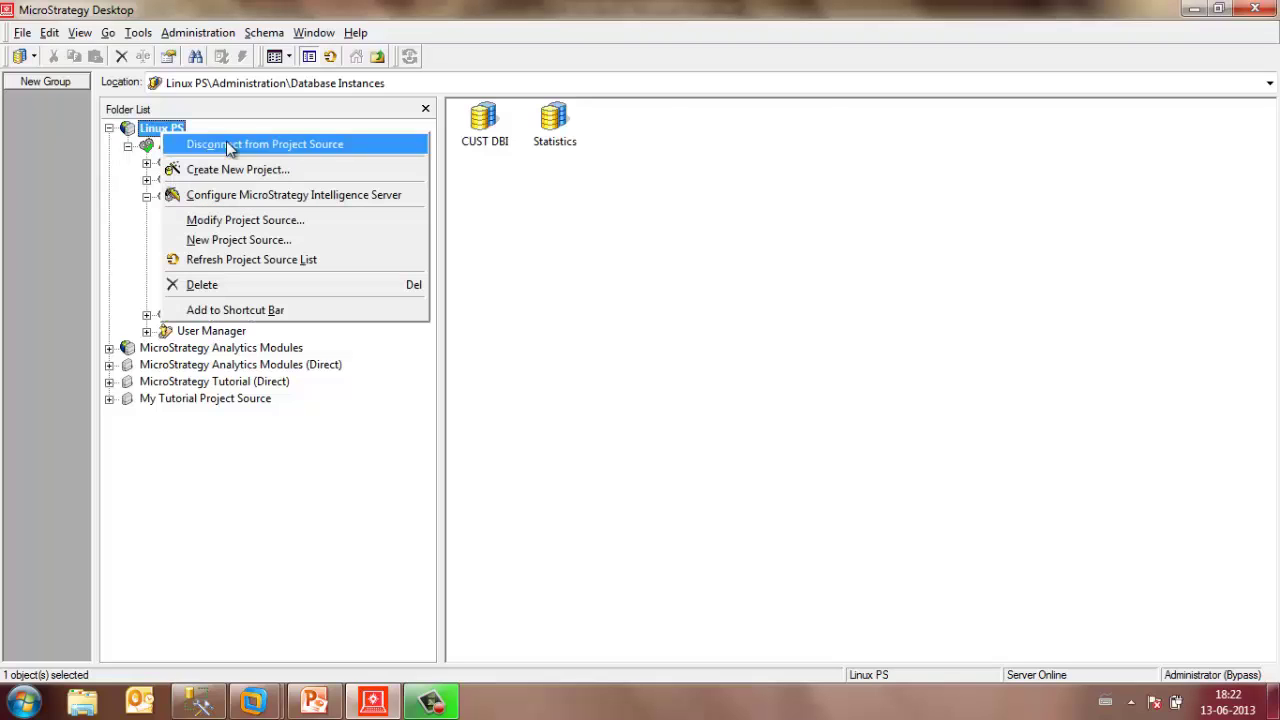
{"action": "left_click", "coordinate": [267, 180]}
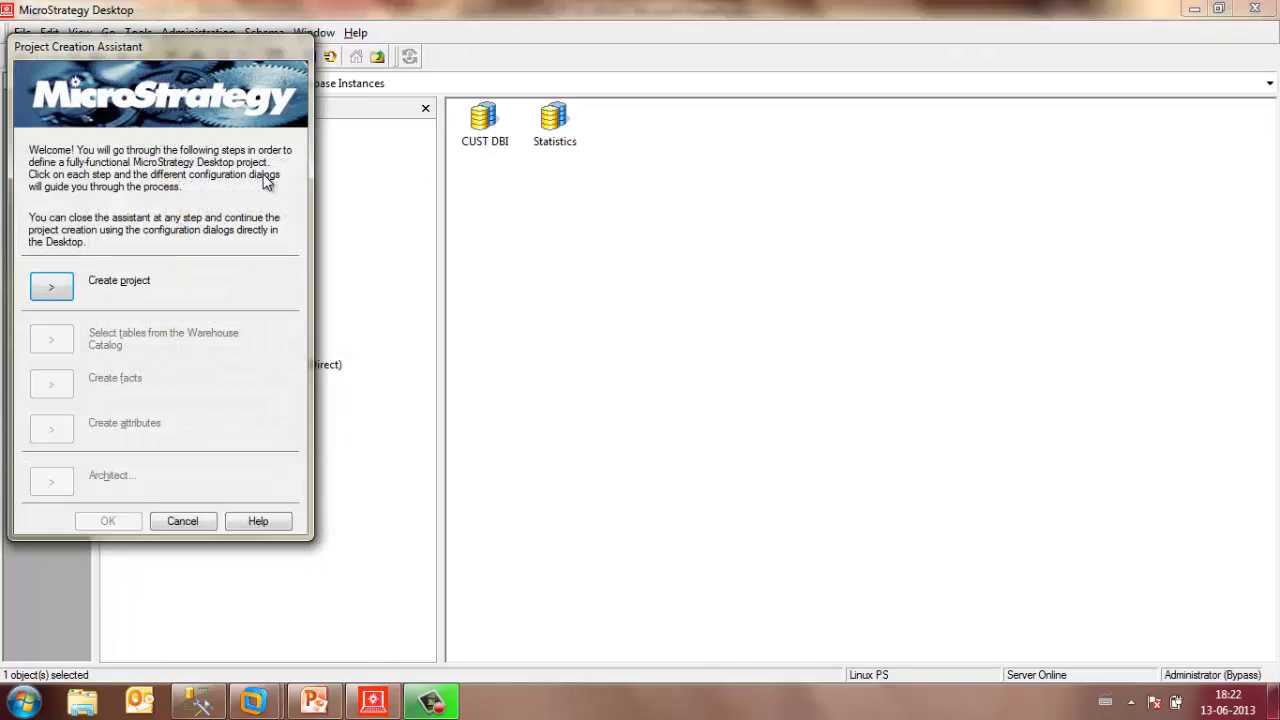
{"action": "left_click_drag", "start_coordinate": [156, 48], "coordinate": [739, 144]}
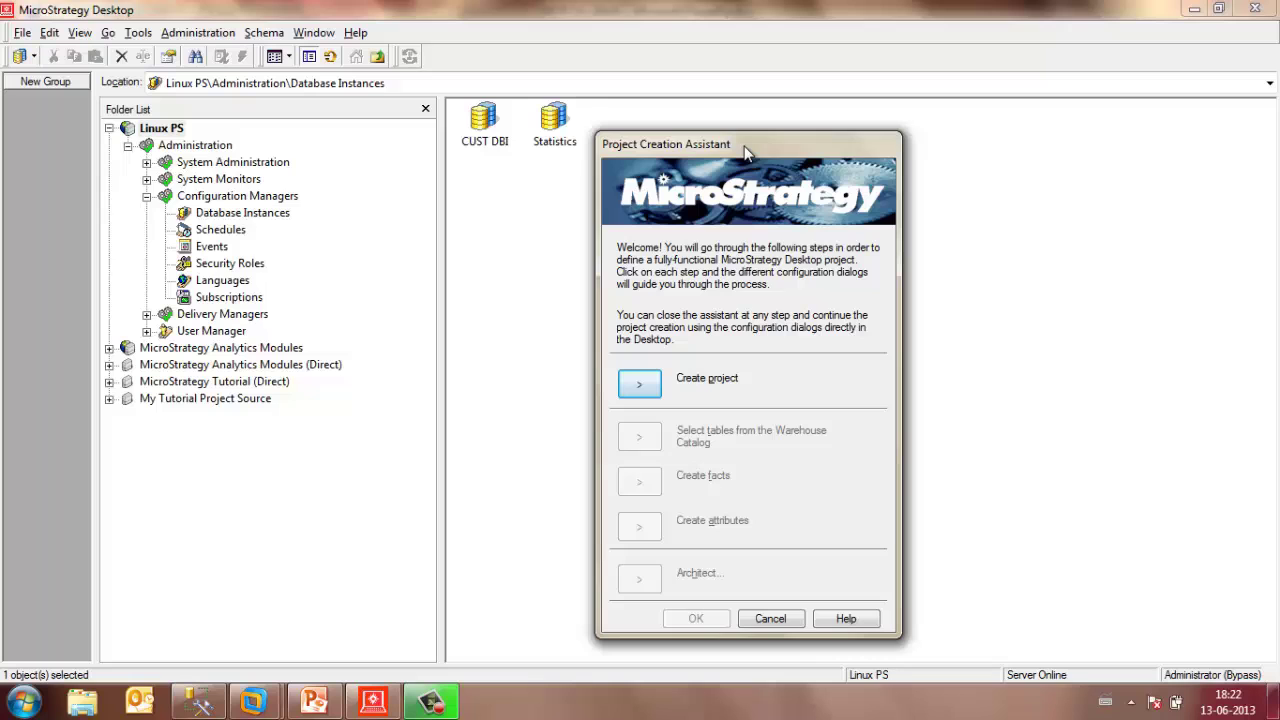
{"action": "left_click", "coordinate": [654, 387]}
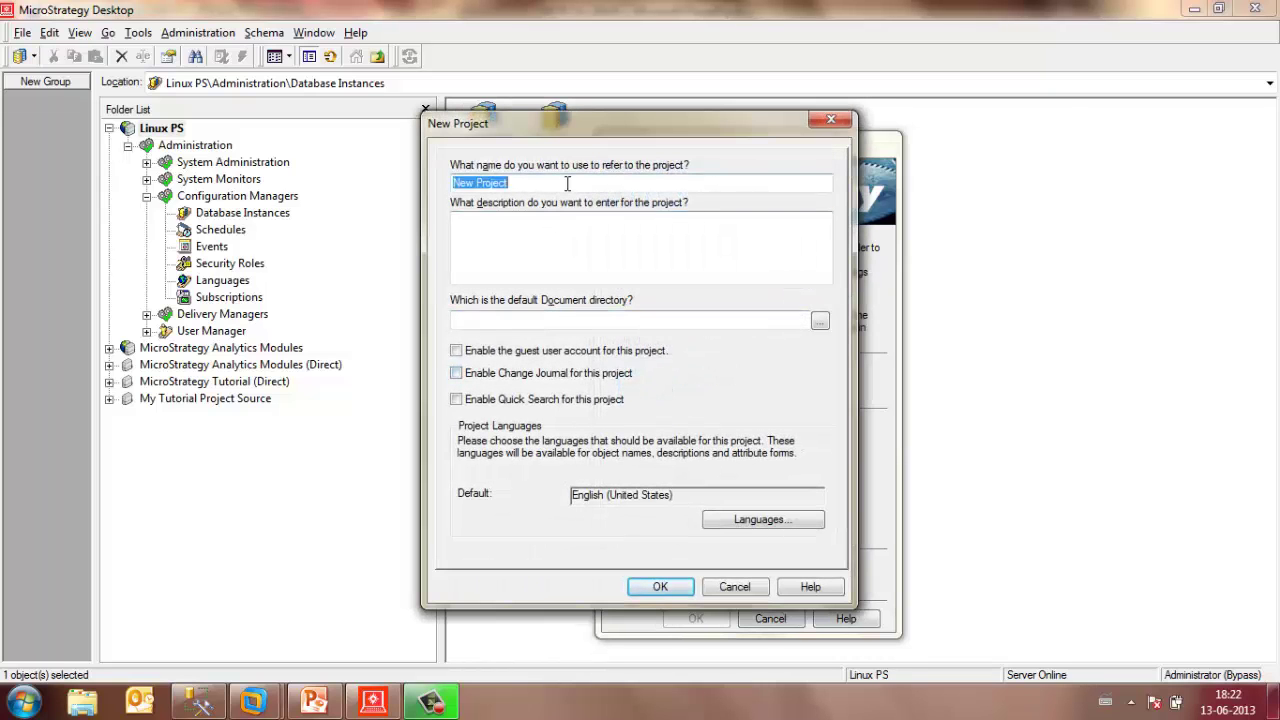
Name the new project 'Customer Analysis' and confirm it.
{"action": "left_click", "coordinate": [490, 183]}
{"action": "left_click_drag", "start_coordinate": [517, 183], "coordinate": [449, 186]}
{"action": "type", "text": "C"}
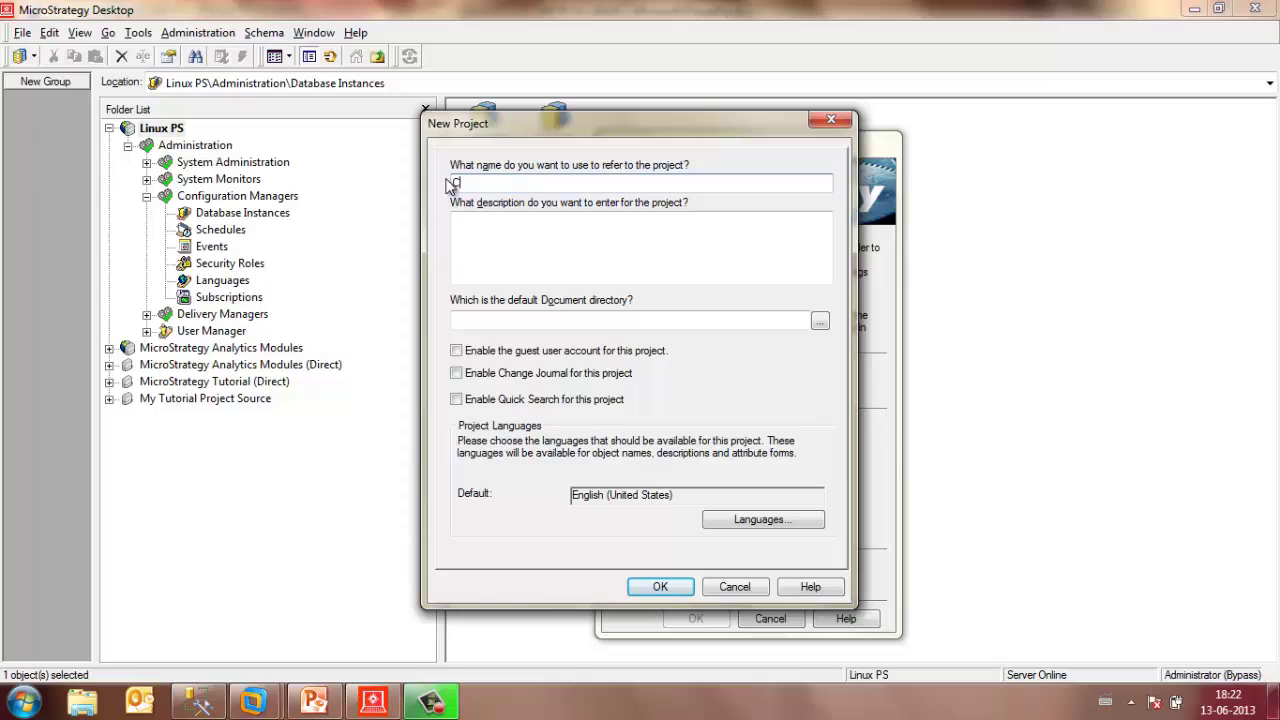
{"action": "type", "text": "ustomer Analysis"}
{"action": "left_click", "coordinate": [660, 586]}
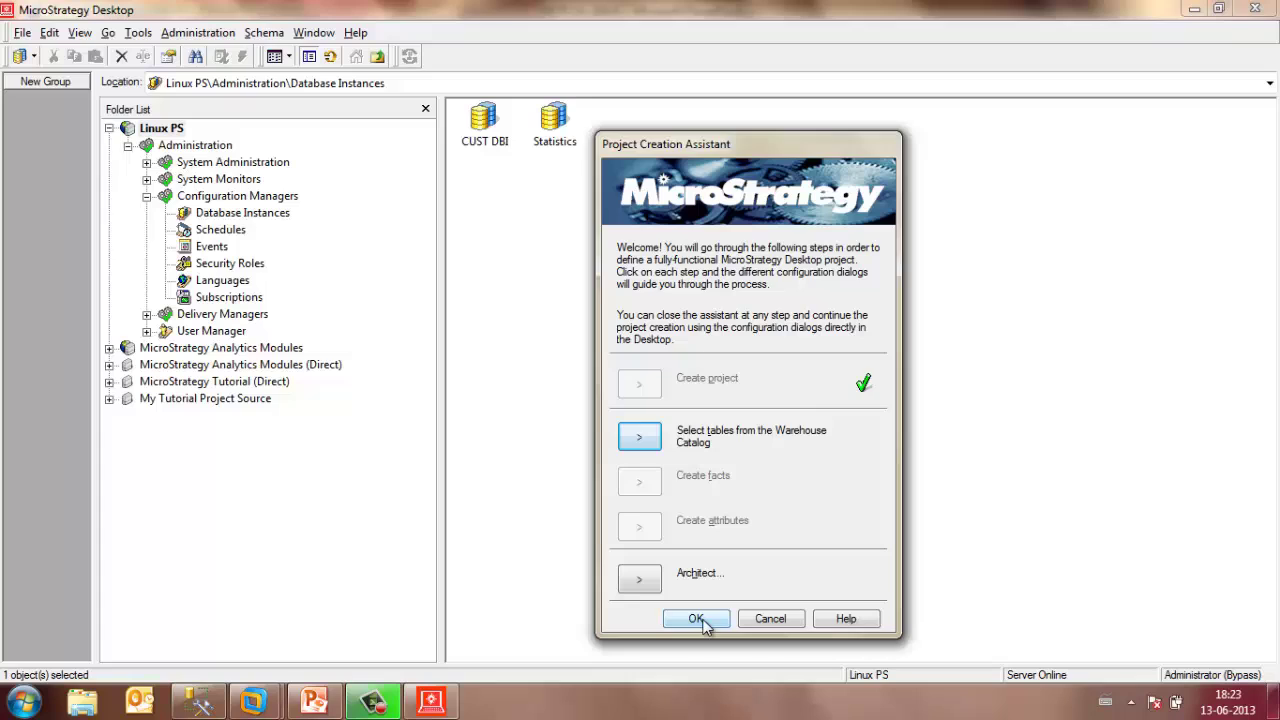
Close the Project Creation Assistant and expand the new Customer Analysis project.
{"action": "left_click", "coordinate": [700, 620]}
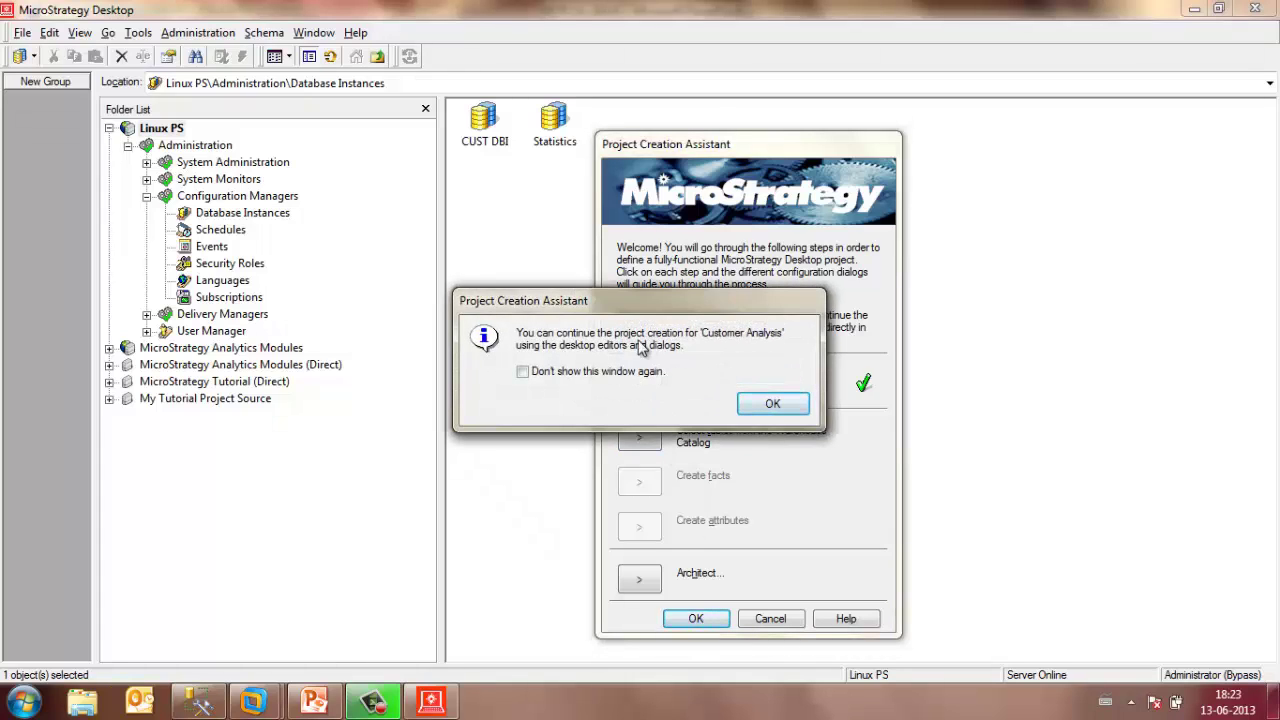
{"action": "left_click", "coordinate": [785, 411]}
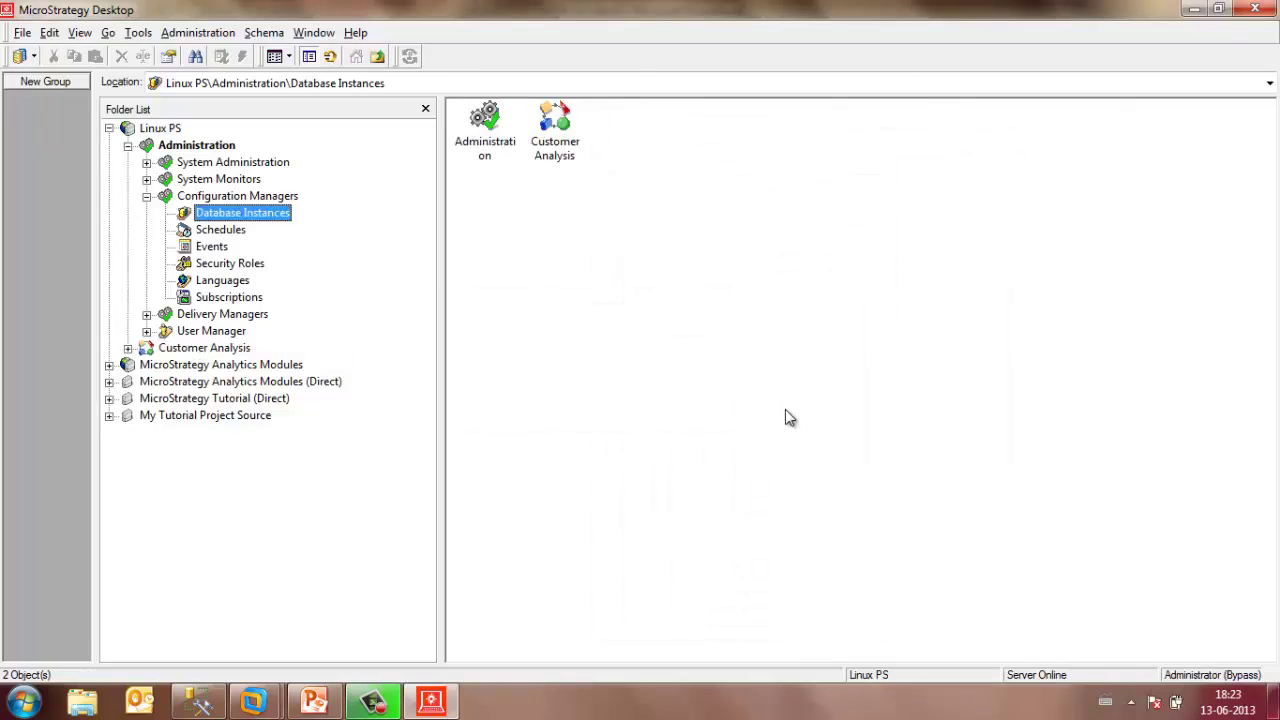
{"action": "left_click", "coordinate": [146, 196]}
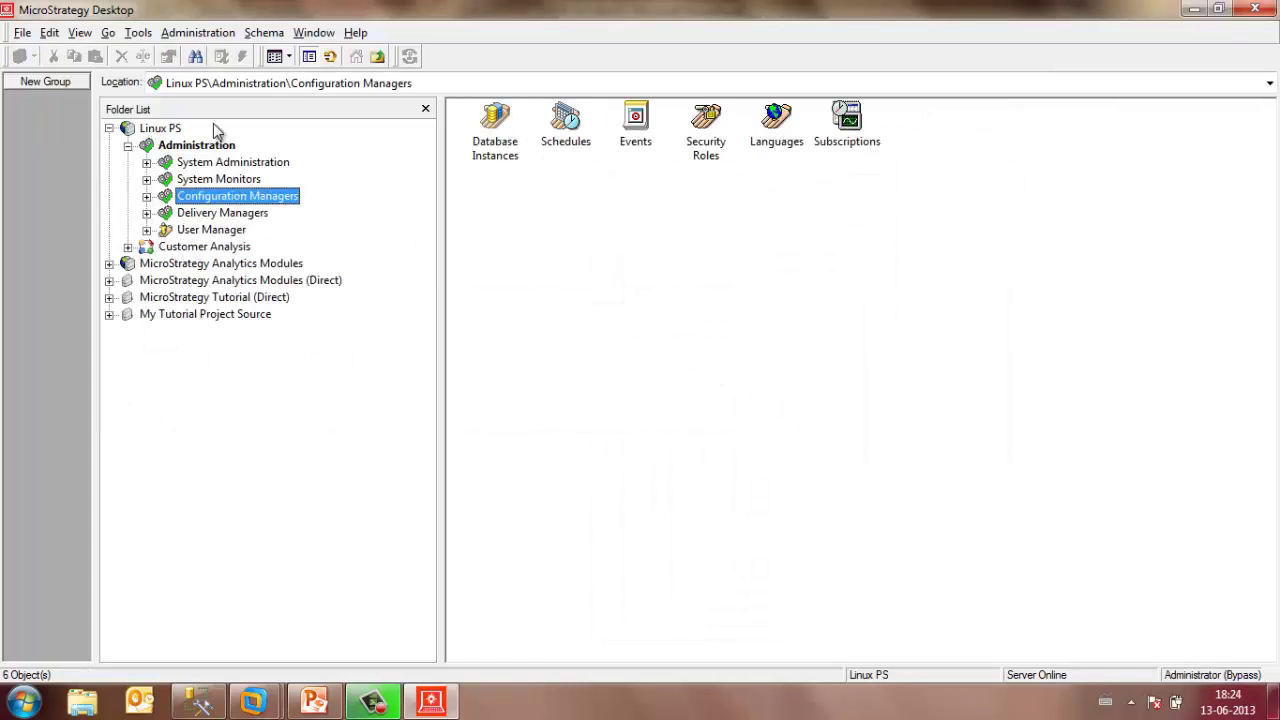
{"action": "left_click", "coordinate": [127, 247]}
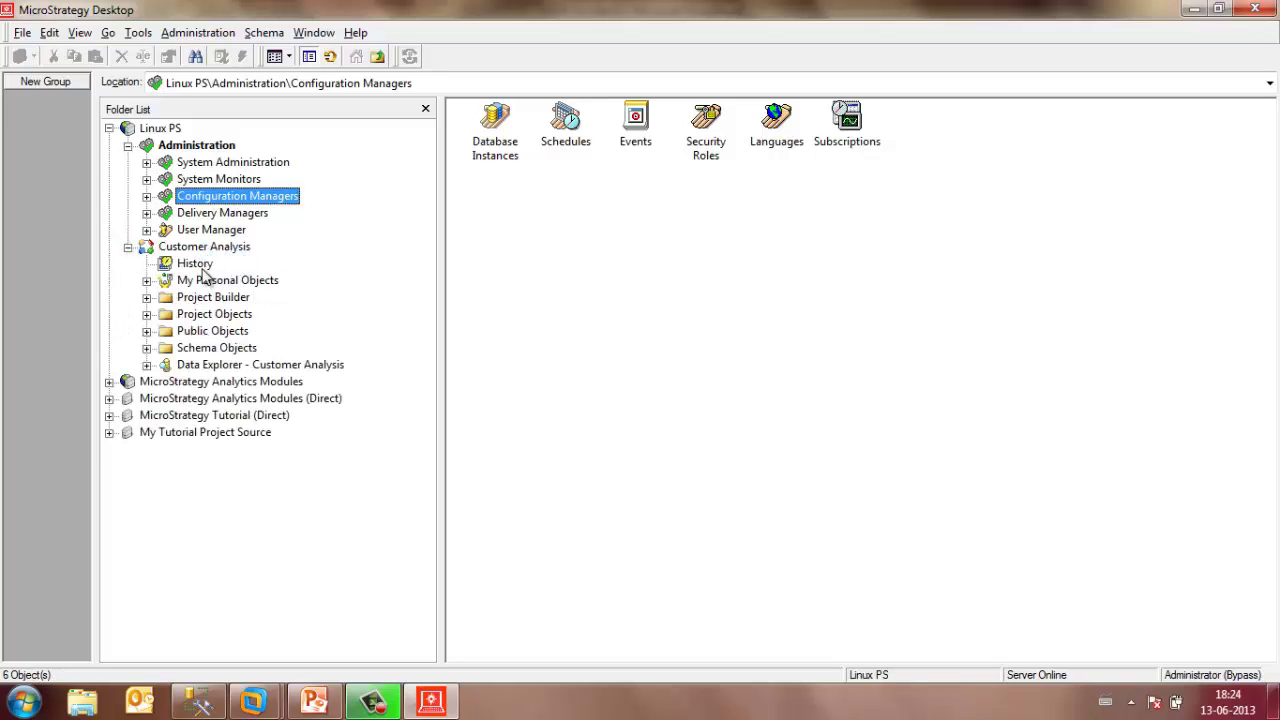
Open Architect from the Schema menu in edit mode, choosing CUST DBI as warehouse instance.
{"action": "left_click", "coordinate": [255, 36]}
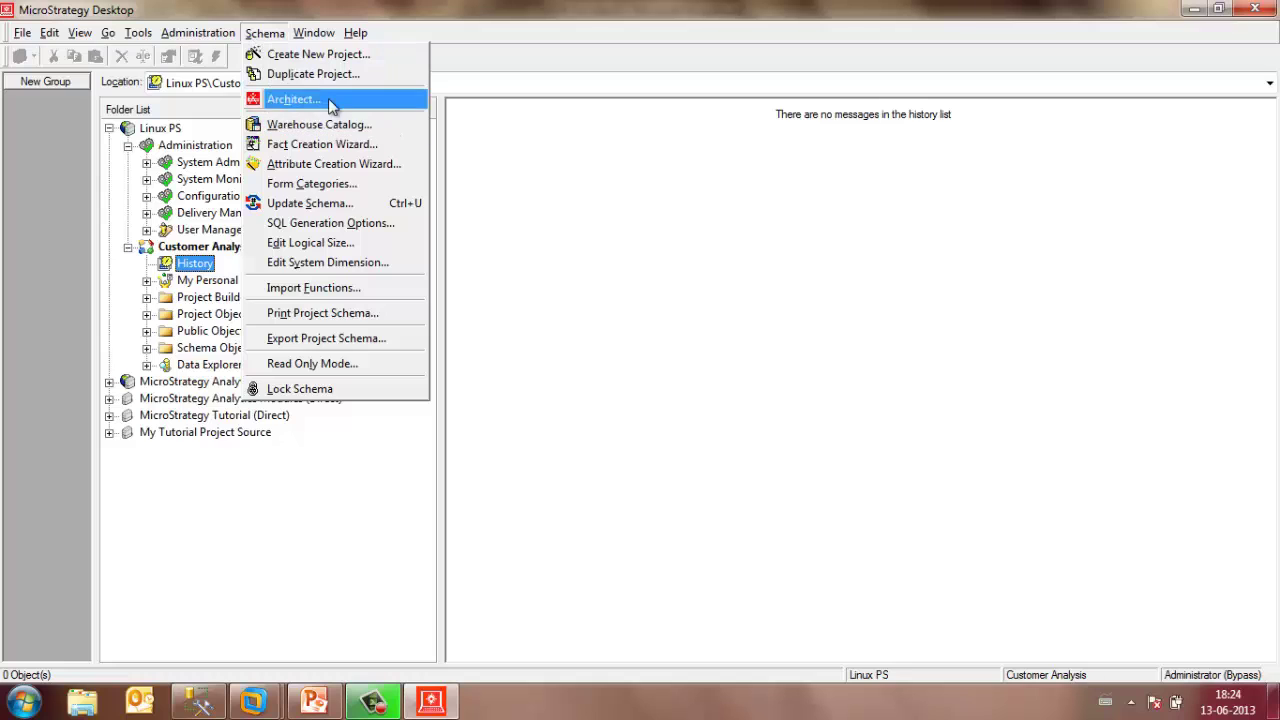
{"action": "left_click", "coordinate": [330, 102]}
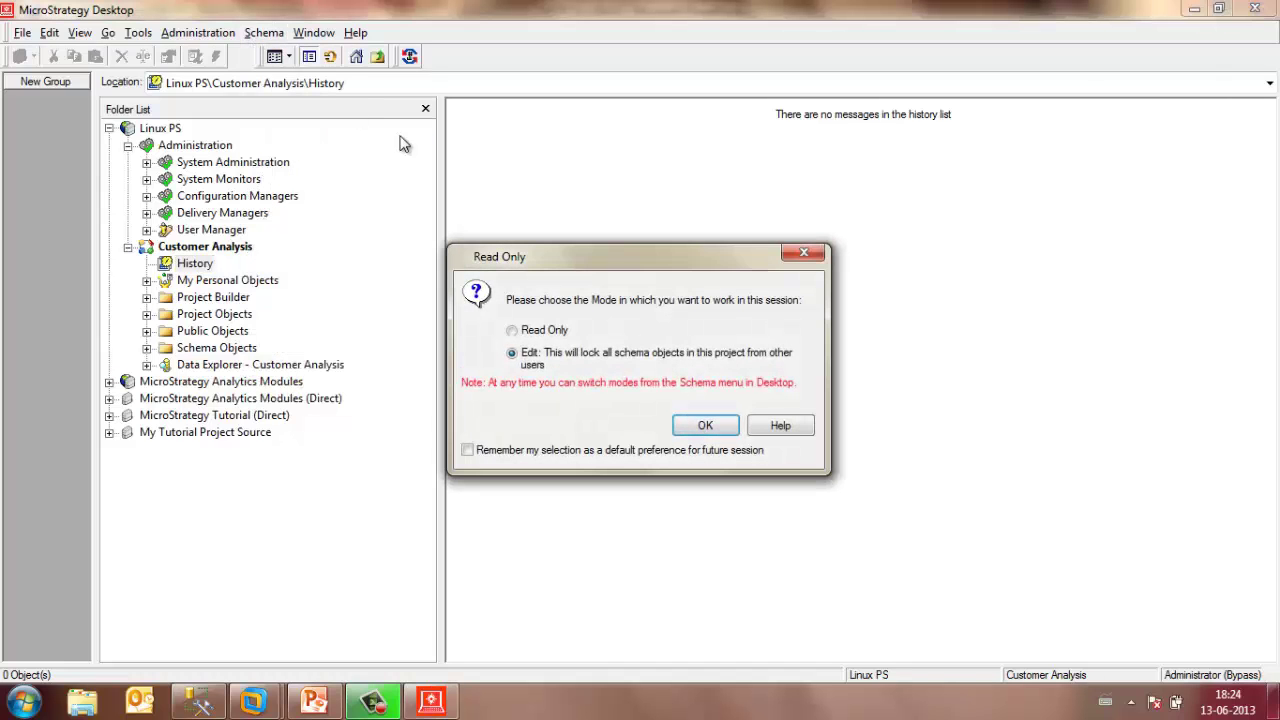
{"action": "left_click", "coordinate": [706, 426]}
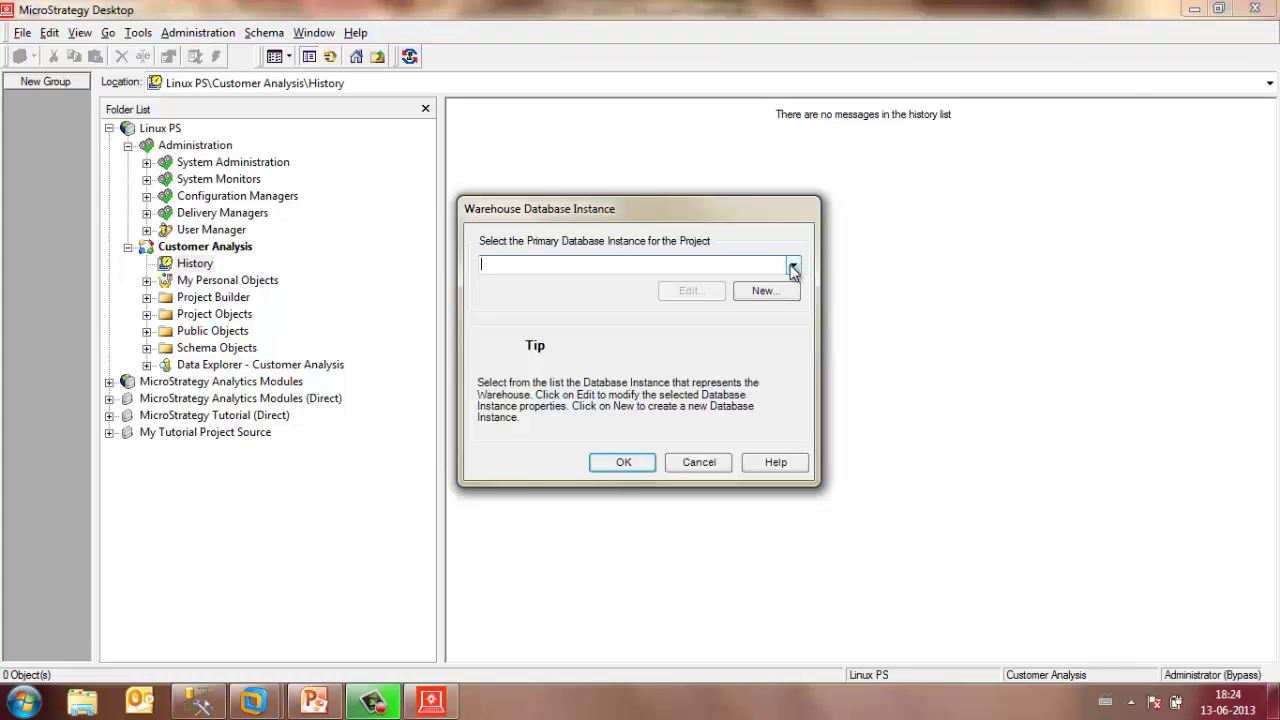
{"action": "left_click", "coordinate": [793, 267]}
{"action": "left_click", "coordinate": [510, 282]}
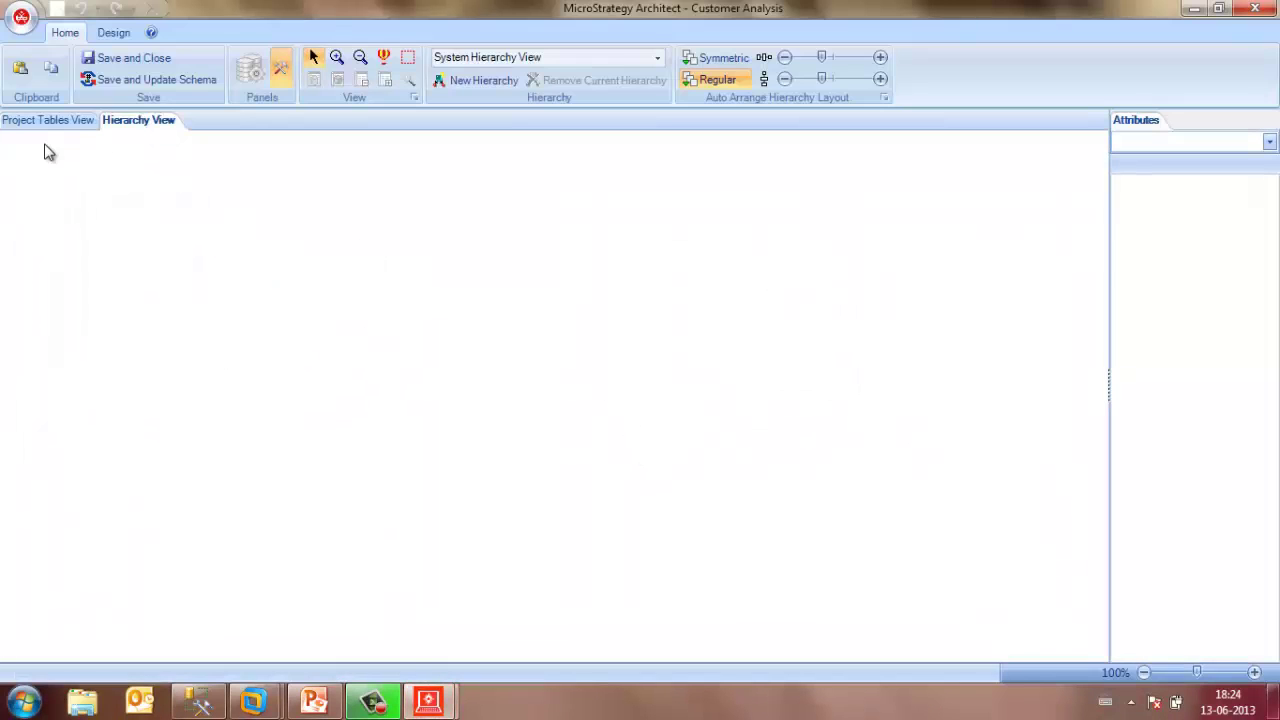
Drag F_CUST_STATUS_HIST from the CUST DBI warehouse list into Project Tables View.
{"action": "left_click", "coordinate": [65, 122]}
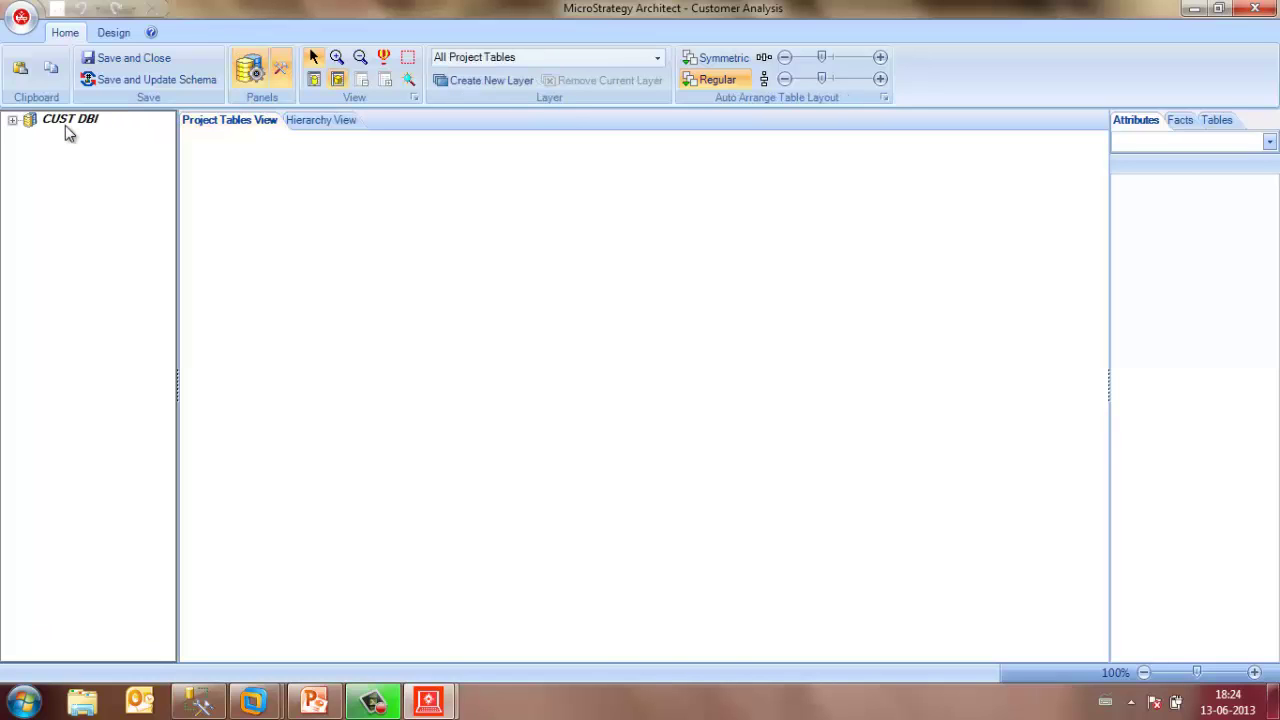
{"action": "left_click", "coordinate": [12, 120]}
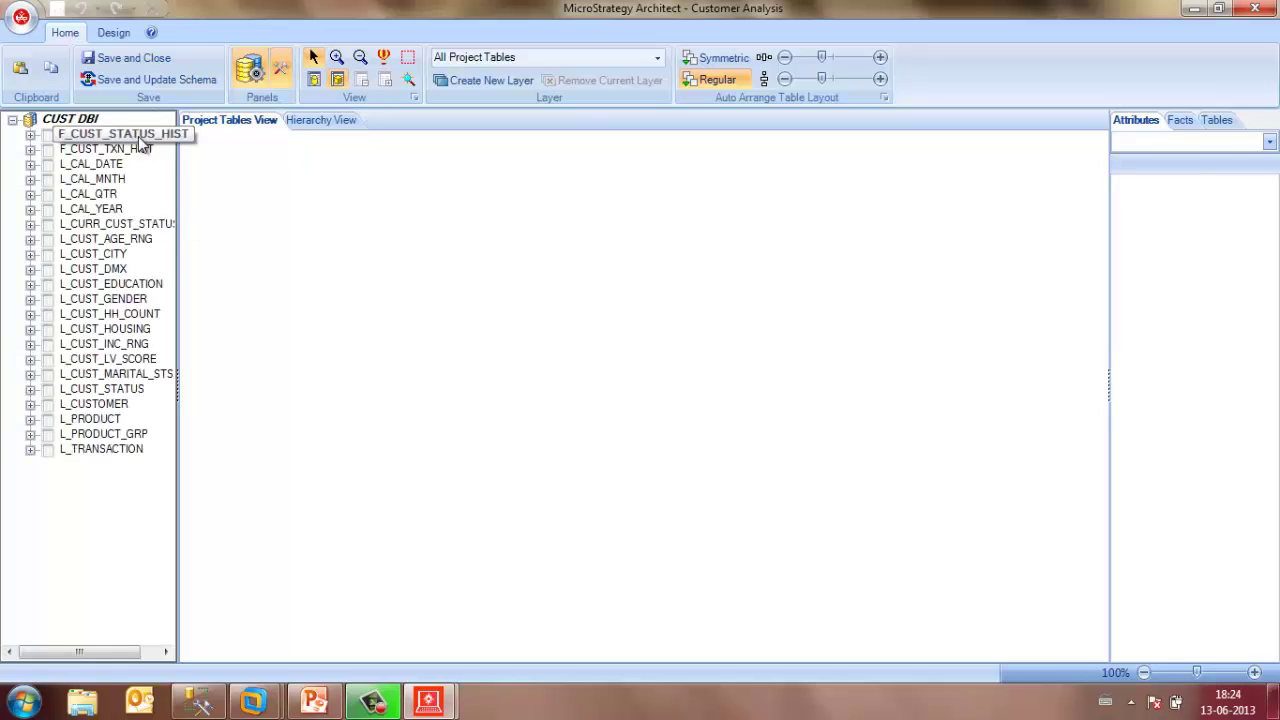
{"action": "left_click_drag", "start_coordinate": [139, 140], "coordinate": [246, 160]}
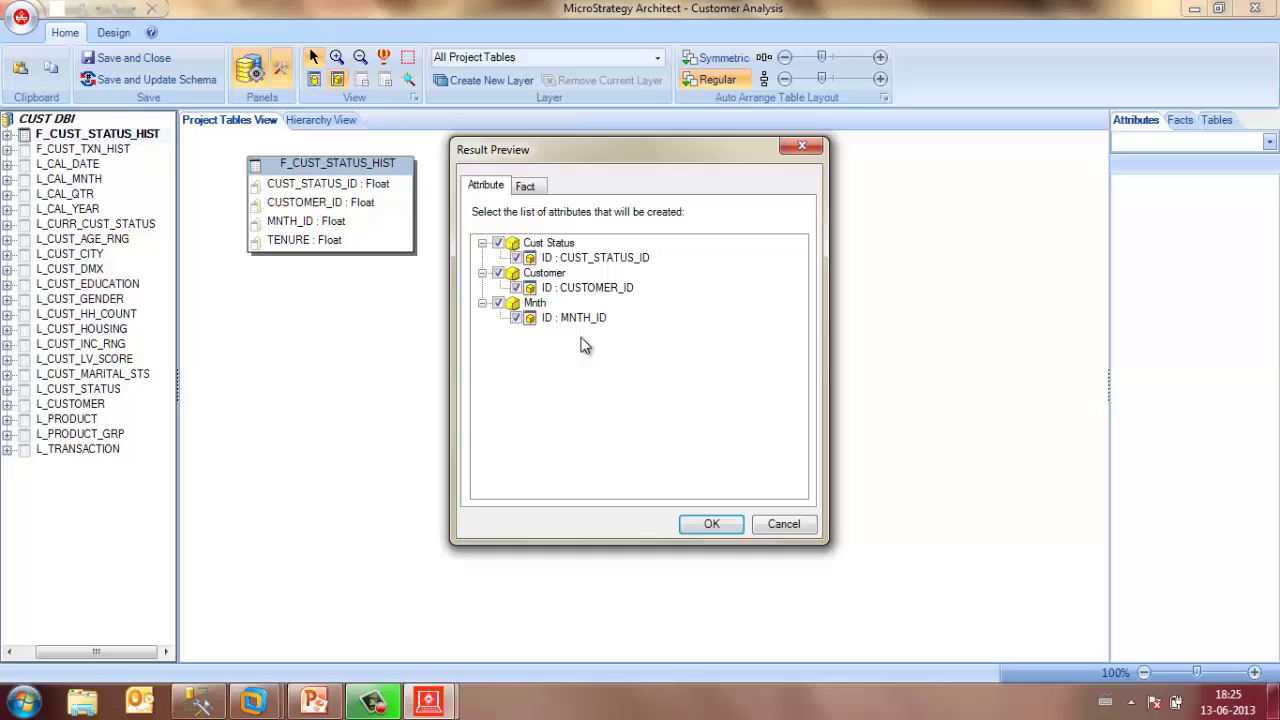
Accept F_CUST_STATUS_HIST, then add F_CUST_TXN_HIST and L_CAL_MNTH with their proposed attributes.
{"action": "left_click", "coordinate": [711, 524]}
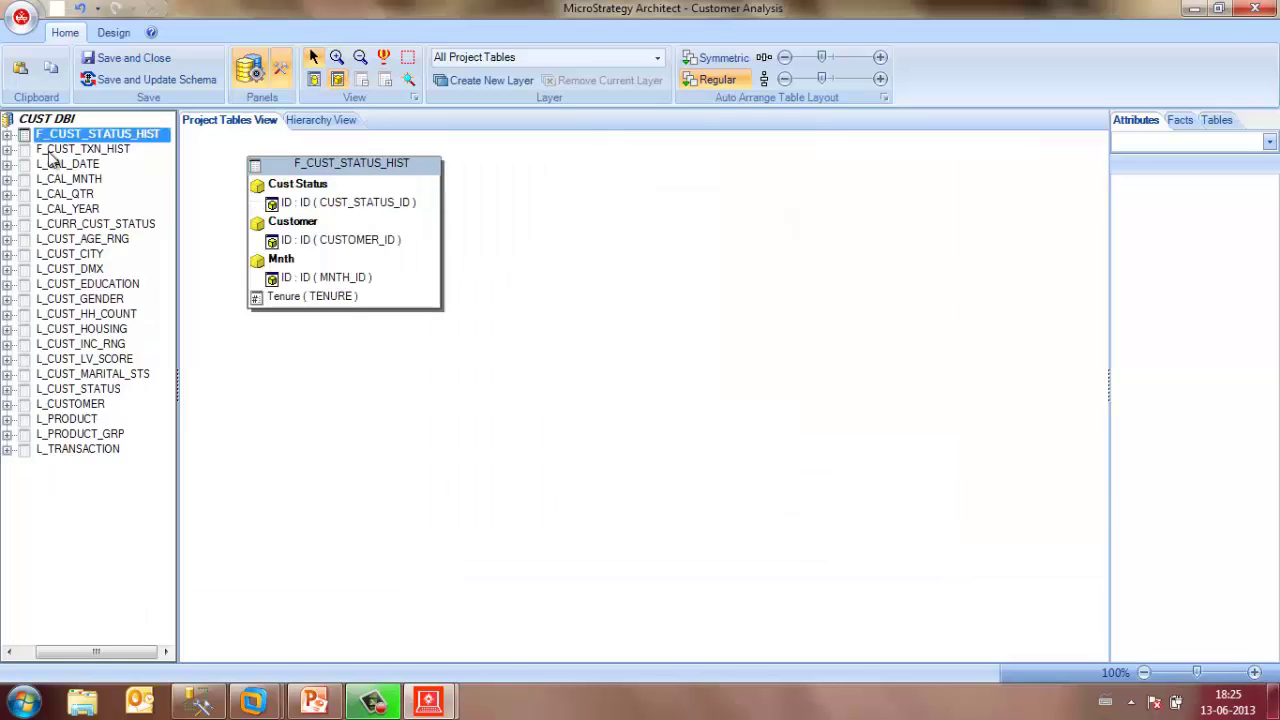
{"action": "left_click_drag", "start_coordinate": [62, 150], "coordinate": [560, 206]}
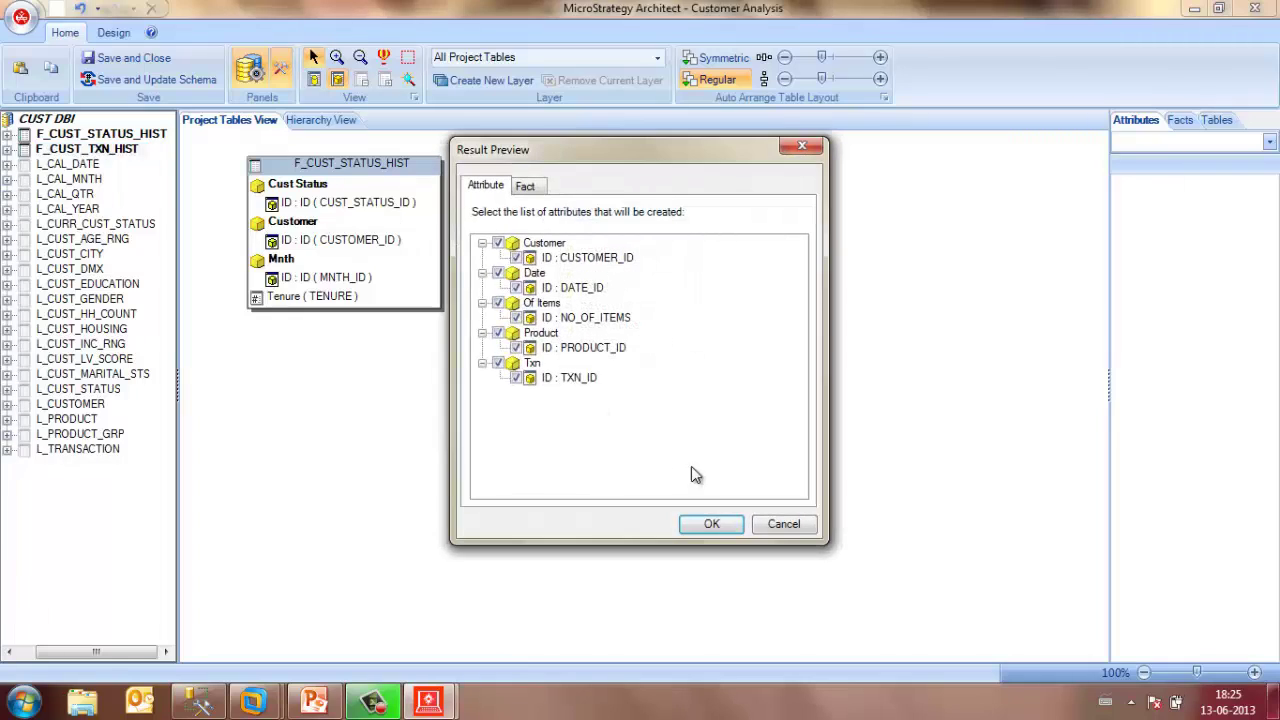
{"action": "left_click", "coordinate": [711, 524]}
{"action": "left_click_drag", "start_coordinate": [70, 178], "coordinate": [848, 254]}
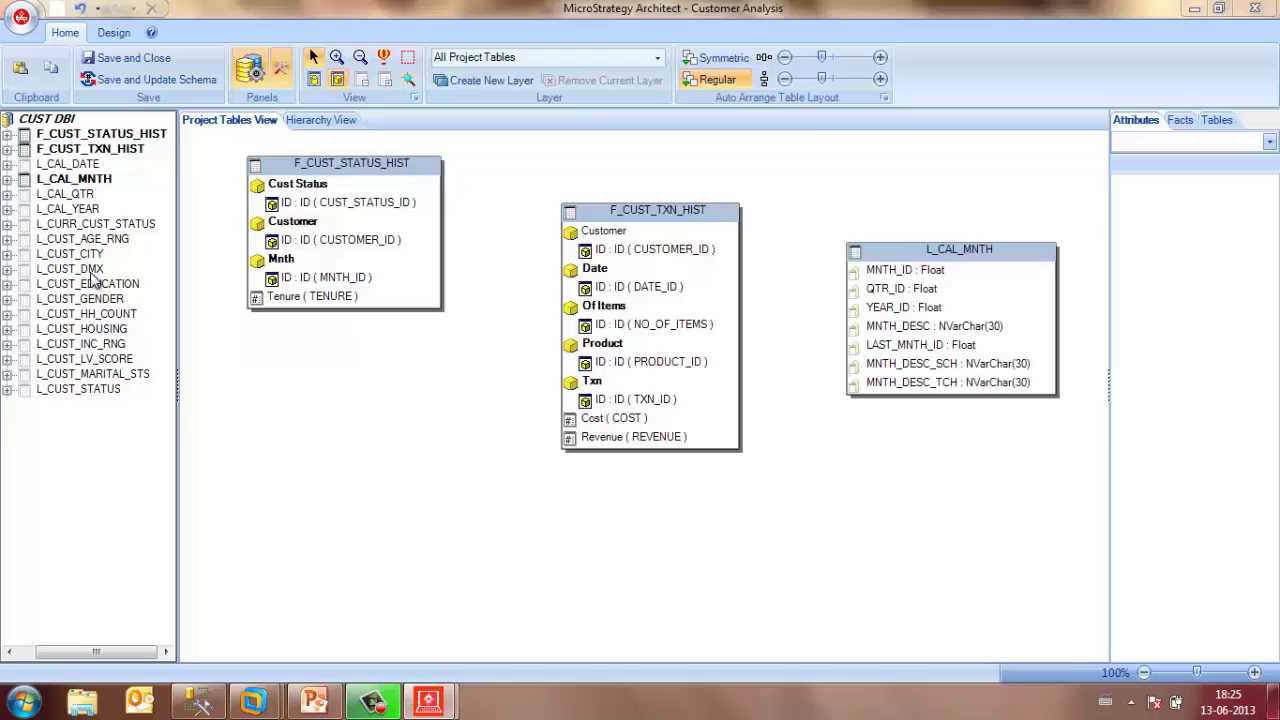
{"action": "key", "text": "Return"}
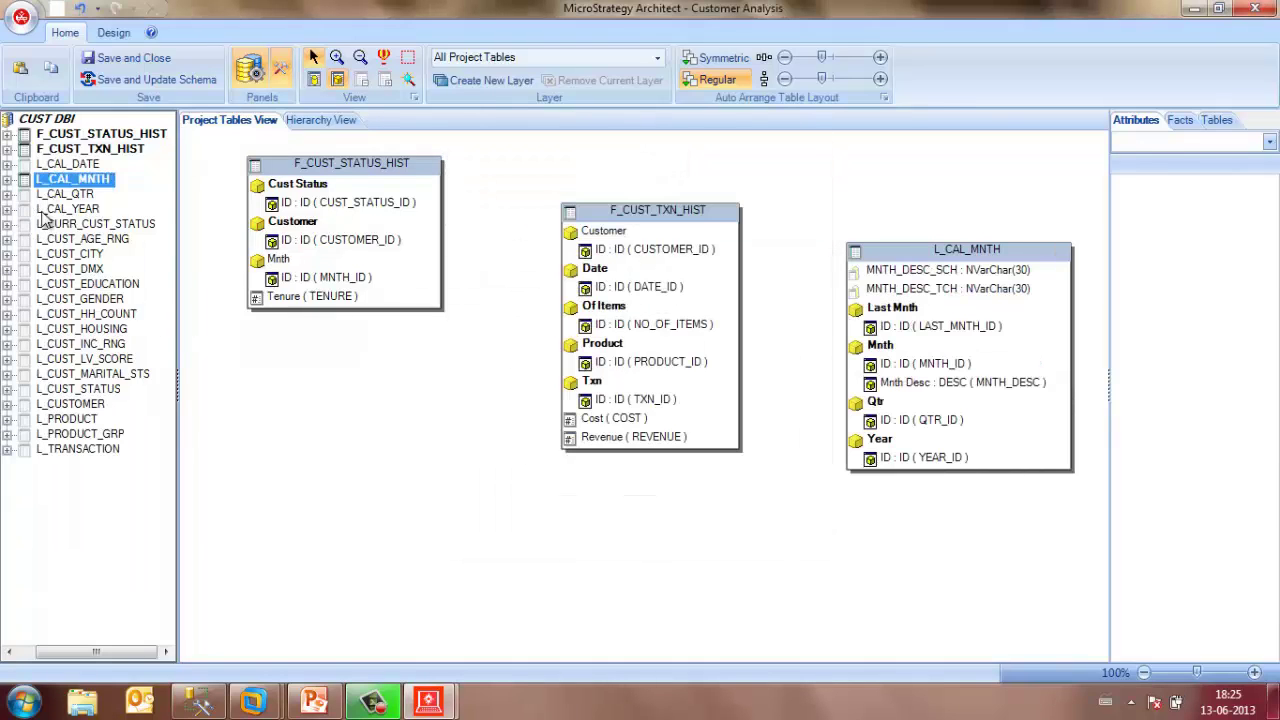
Add the L_CAL_QTR and L_CAL_YEAR tables, accepting their proposed attributes.
{"action": "left_click_drag", "start_coordinate": [62, 195], "coordinate": [299, 466]}
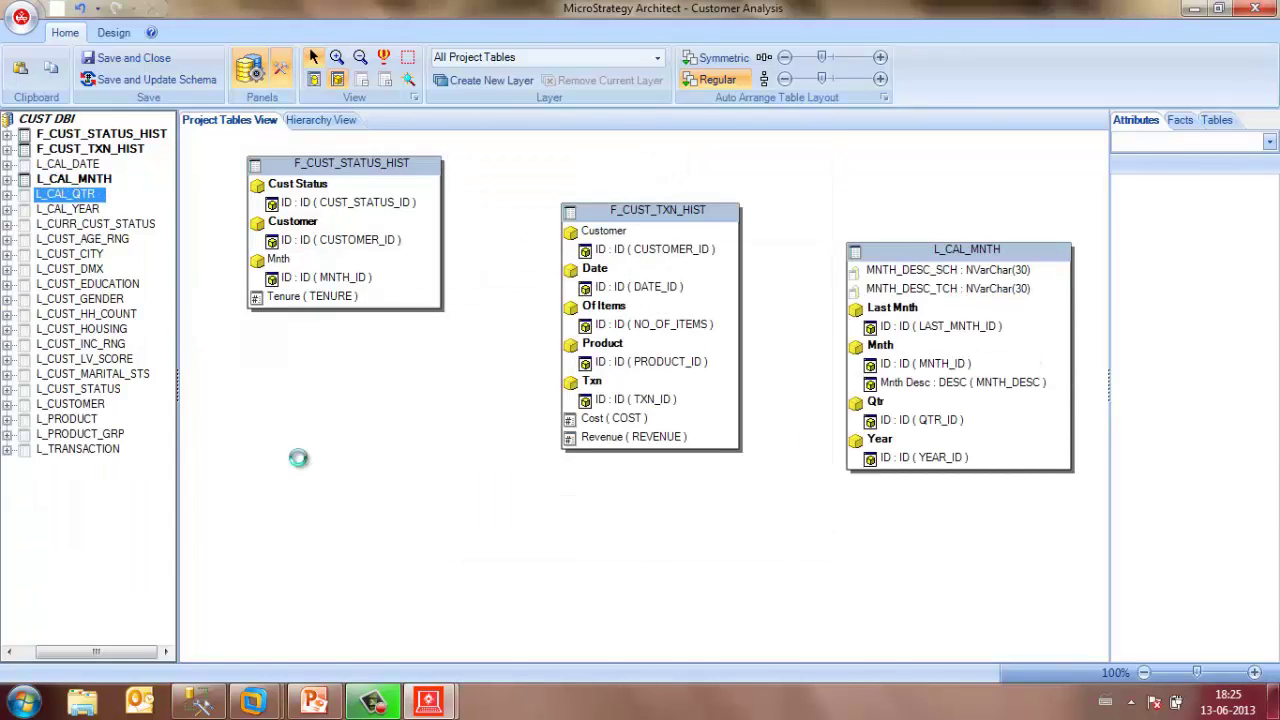
{"action": "left_click", "coordinate": [727, 527]}
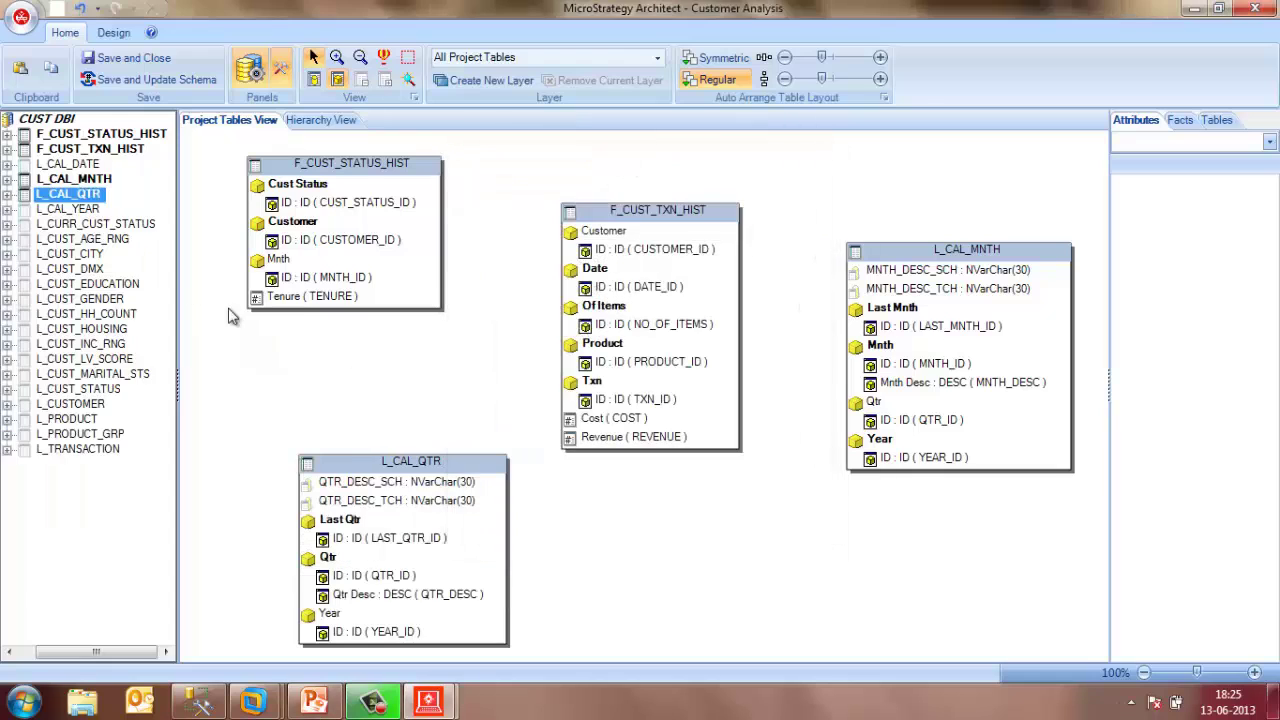
{"action": "left_click_drag", "start_coordinate": [75, 208], "coordinate": [723, 534]}
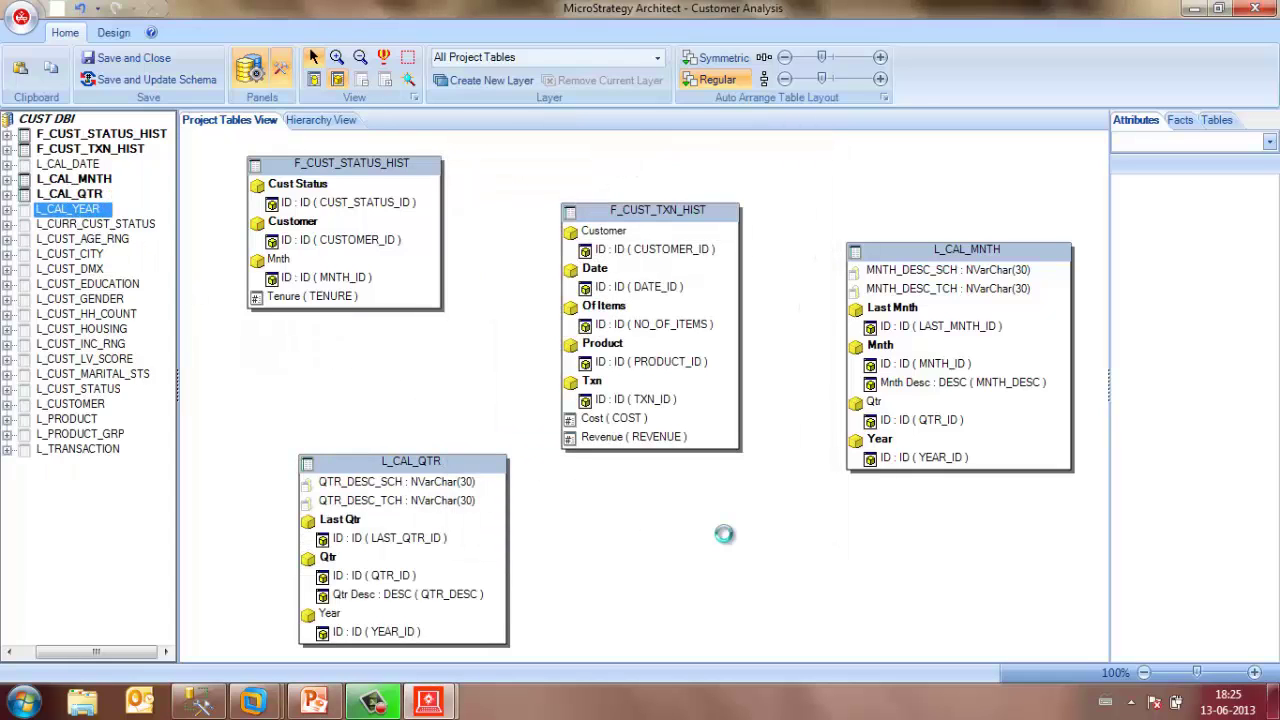
{"action": "left_click", "coordinate": [716, 525]}
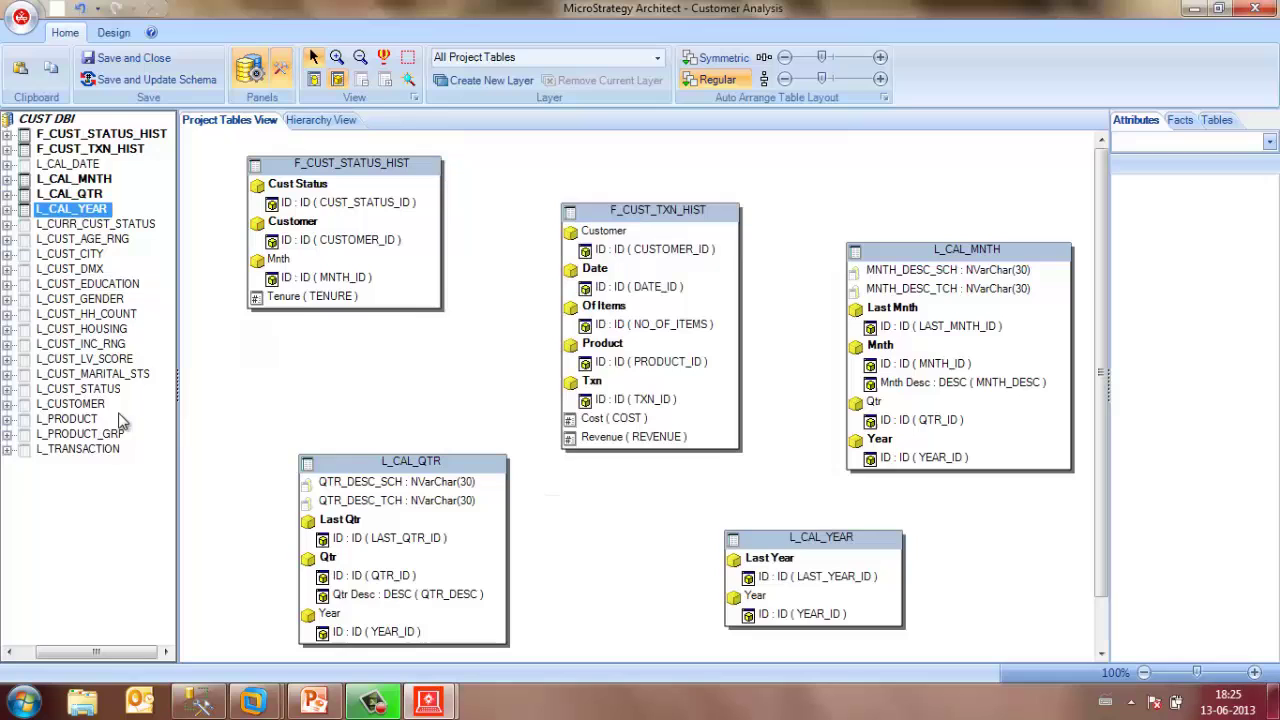
Add the L_CUSTOMER and L_PRODUCT tables, accepting their proposed attributes.
{"action": "left_click", "coordinate": [80, 392]}
{"action": "left_click_drag", "start_coordinate": [58, 415], "coordinate": [380, 412]}
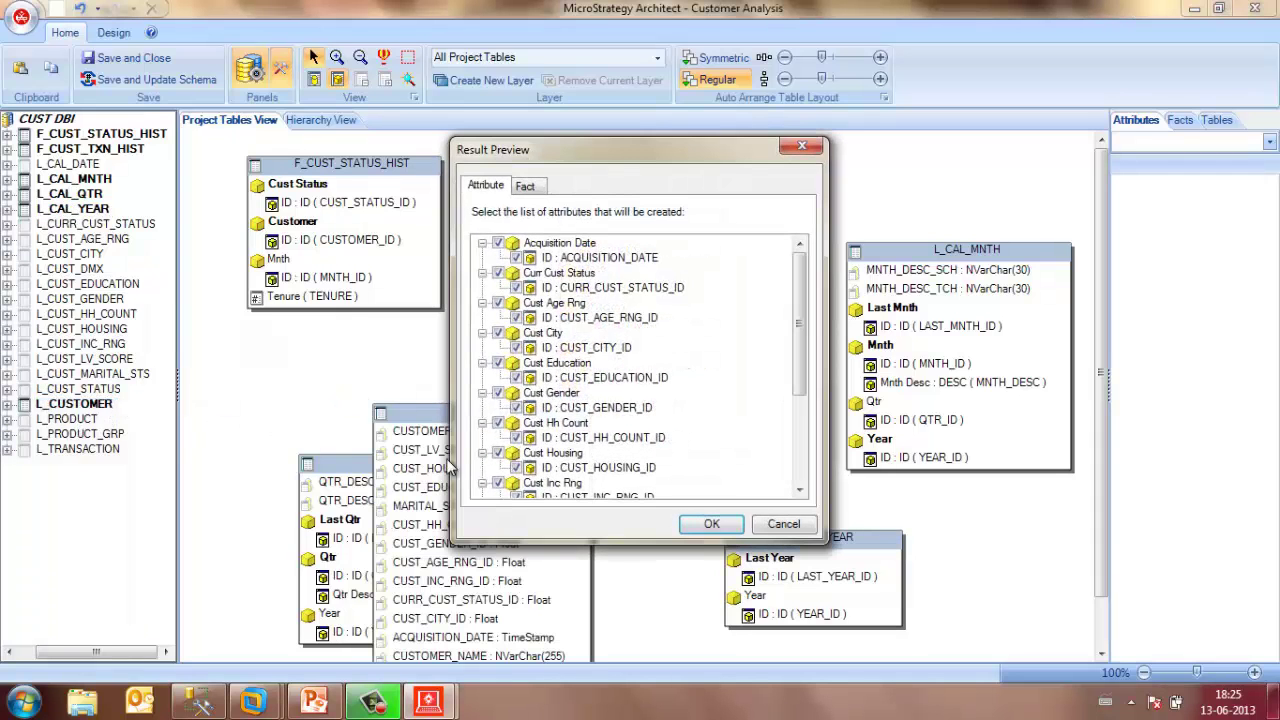
{"action": "left_click", "coordinate": [712, 524]}
{"action": "left_click_drag", "start_coordinate": [84, 425], "coordinate": [936, 510]}
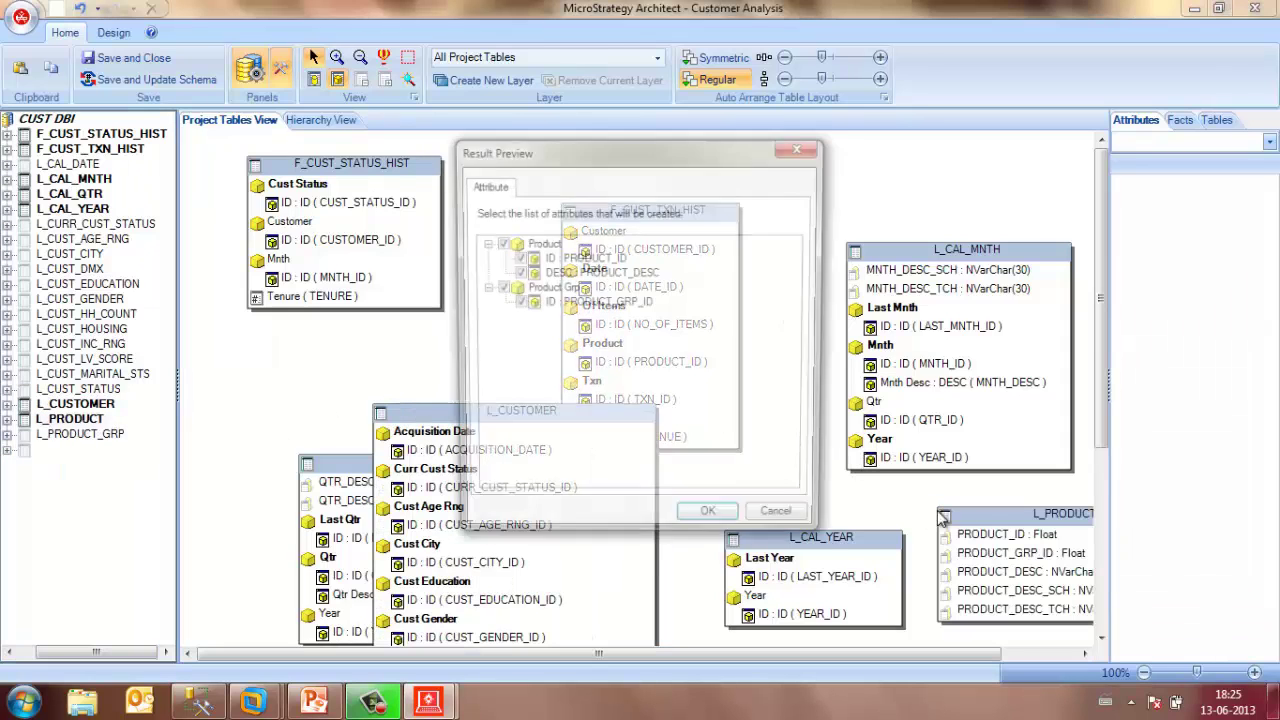
{"action": "left_click", "coordinate": [711, 524]}
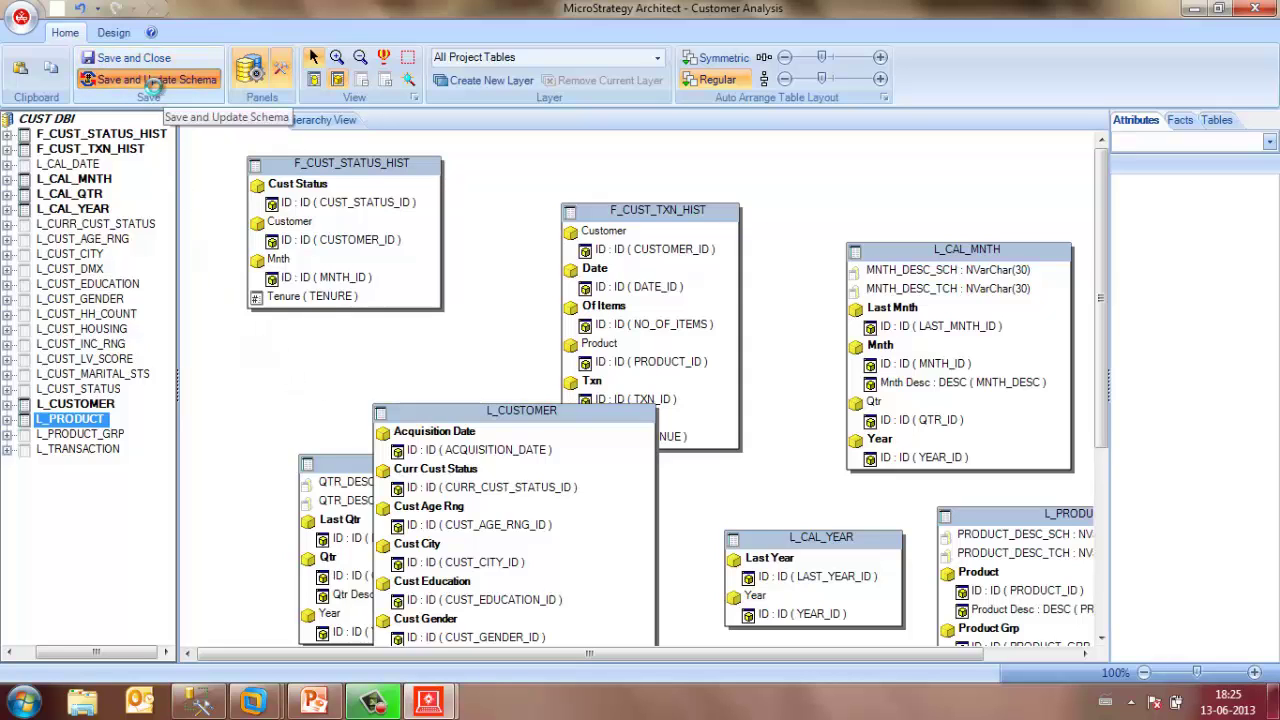
Save and update the schema, then start a new report from the New menu.
{"action": "left_click", "coordinate": [153, 80]}
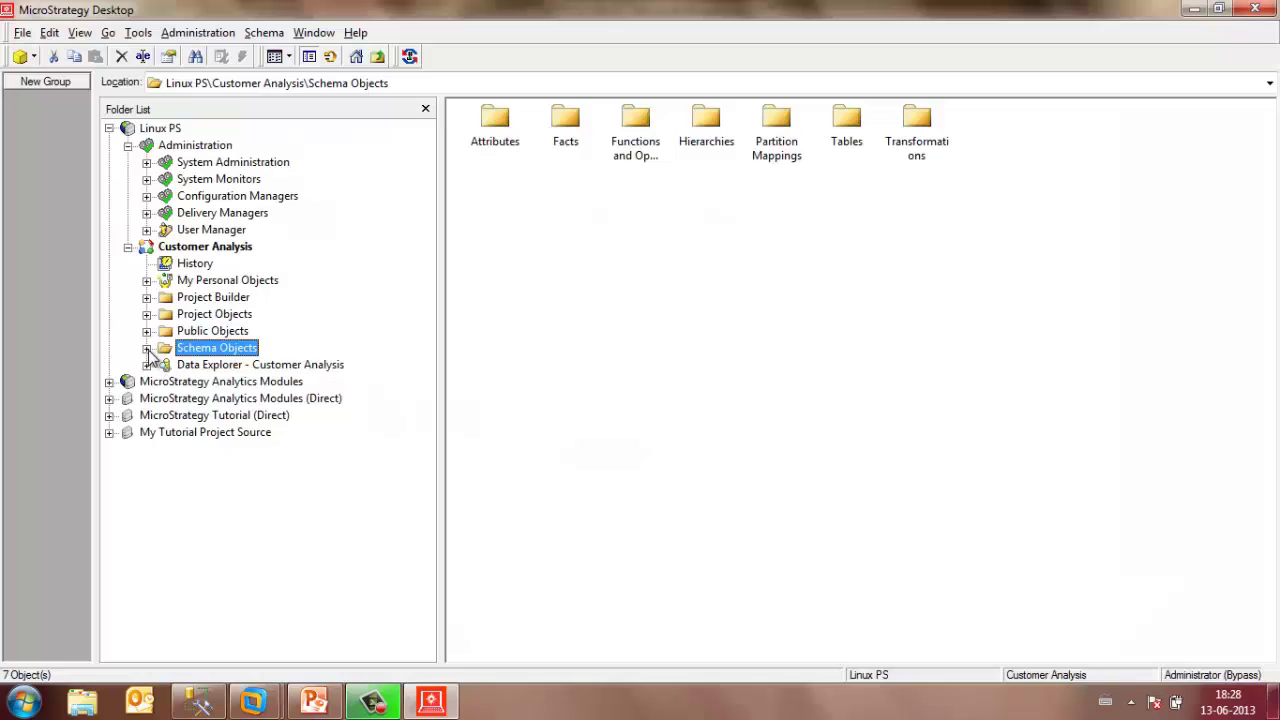
{"action": "left_click", "coordinate": [146, 348]}
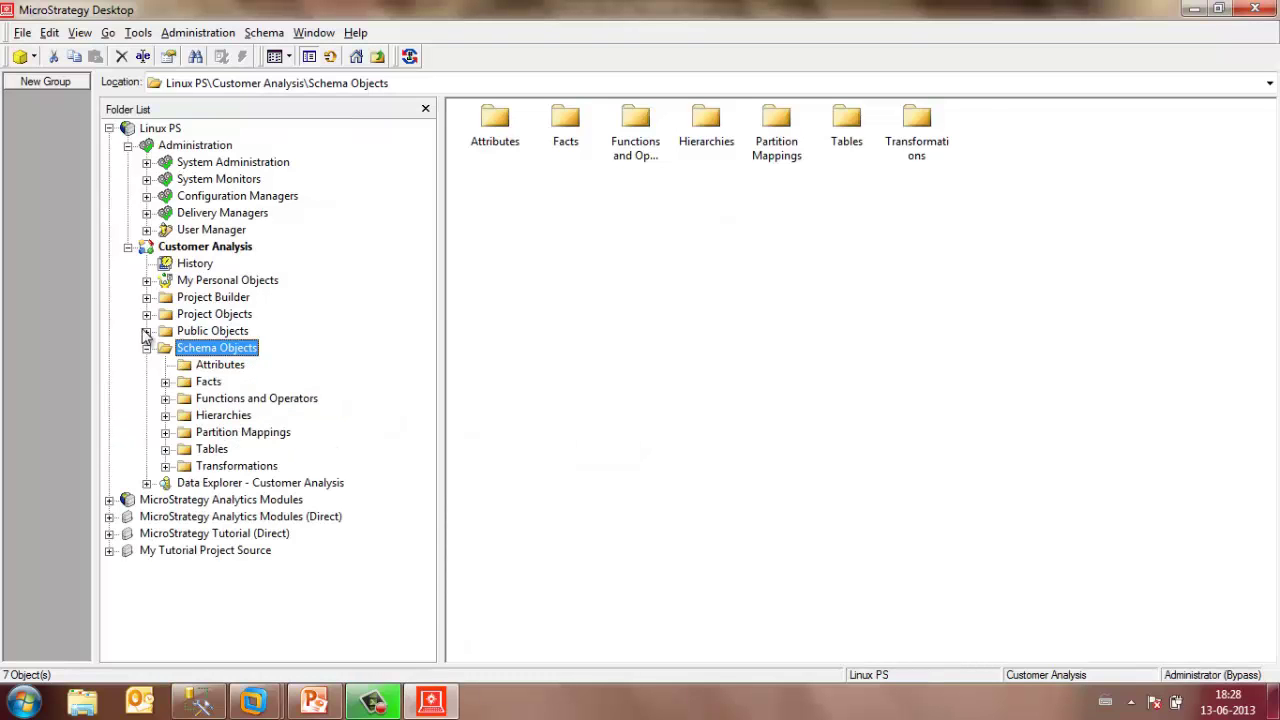
{"action": "left_click", "coordinate": [146, 331]}
{"action": "left_click", "coordinate": [33, 57]}
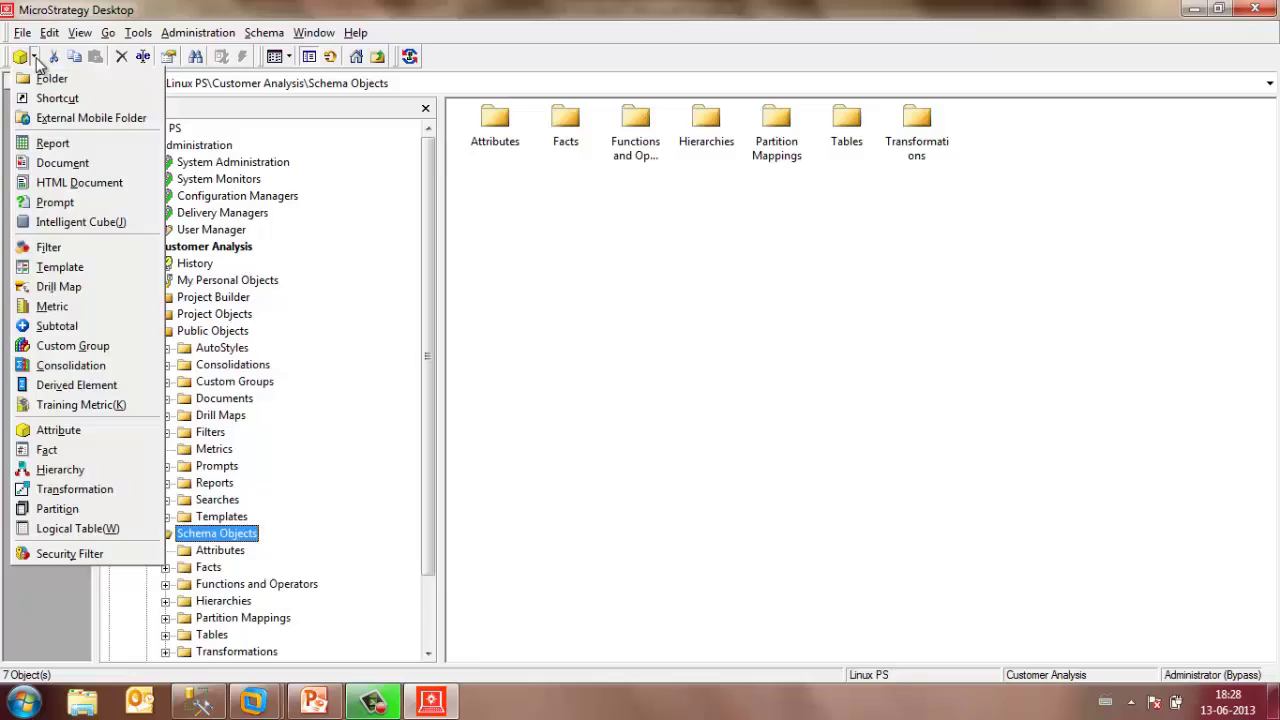
{"action": "left_click", "coordinate": [53, 145]}
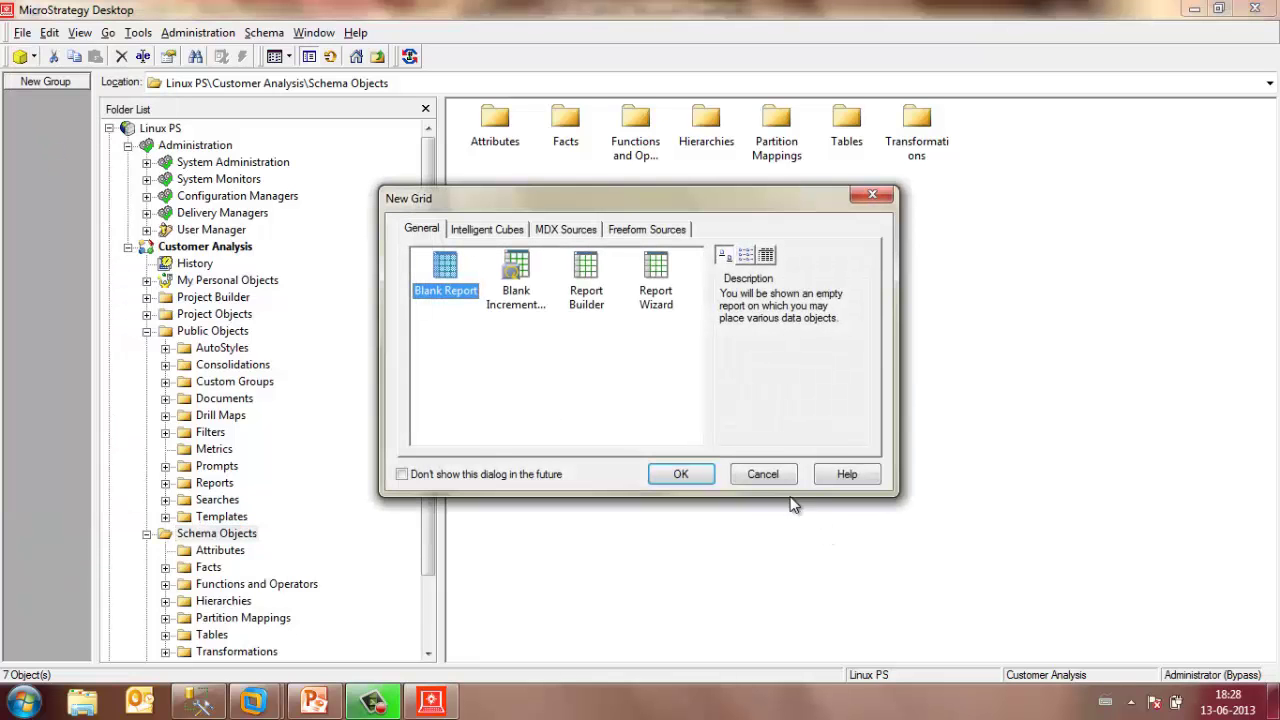
Start a blank report with Year in the grid and Customer in the rows.
{"action": "left_click", "coordinate": [680, 474]}
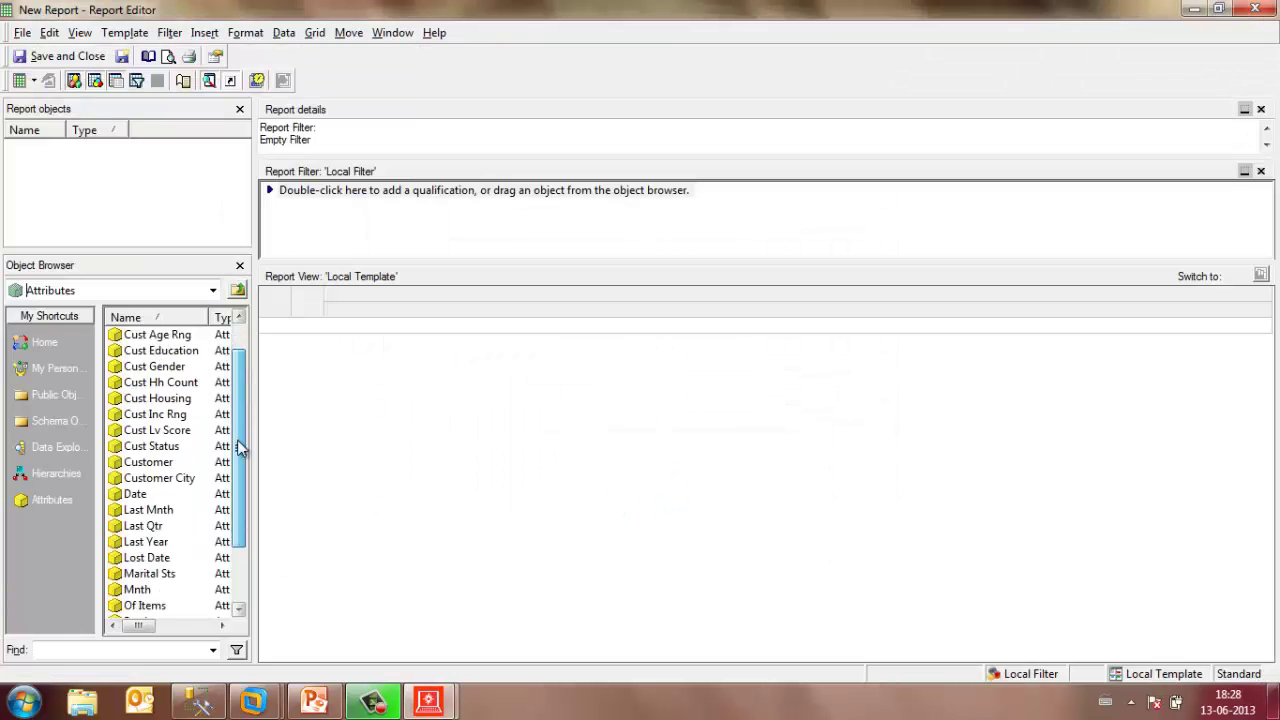
{"action": "left_click_drag", "start_coordinate": [240, 449], "coordinate": [237, 505]}
{"action": "left_click_drag", "start_coordinate": [135, 608], "coordinate": [405, 300]}
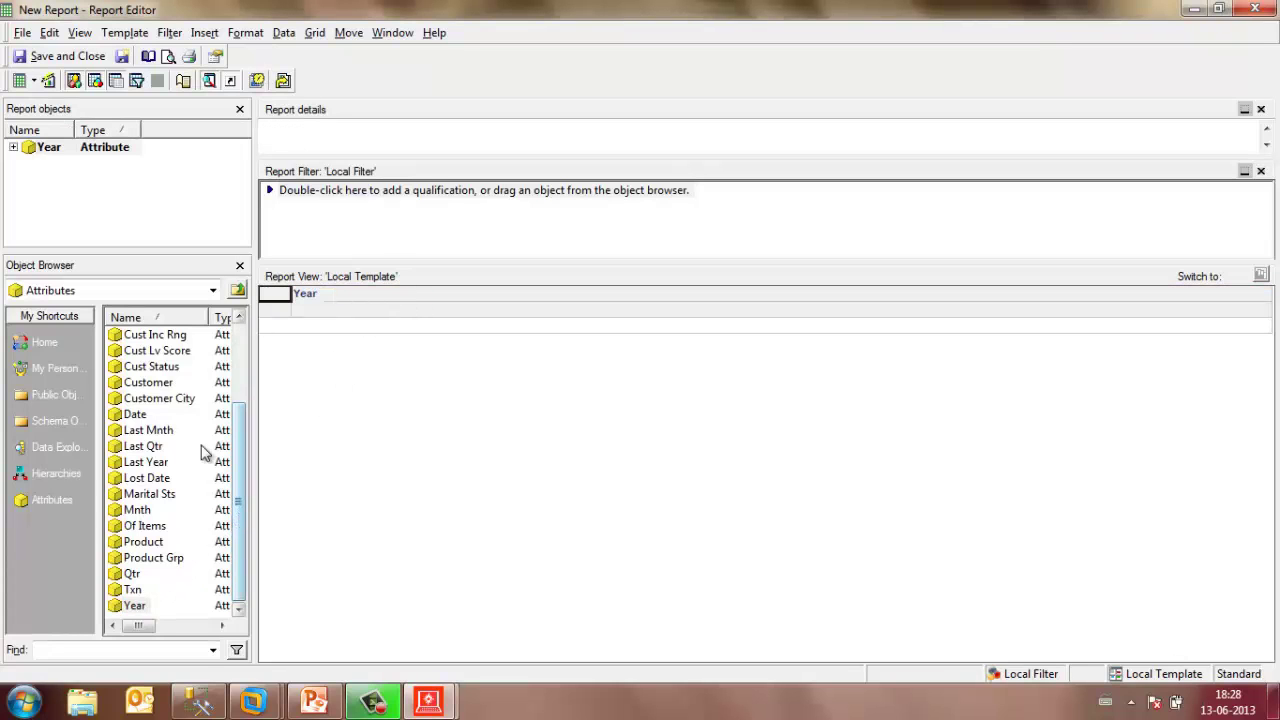
{"action": "mouse_move", "coordinate": [164, 383]}
{"action": "left_mouse_down"}
{"action": "mouse_move", "coordinate": [277, 342]}
{"action": "mouse_move", "coordinate": [295, 318]}
{"action": "left_mouse_up"}
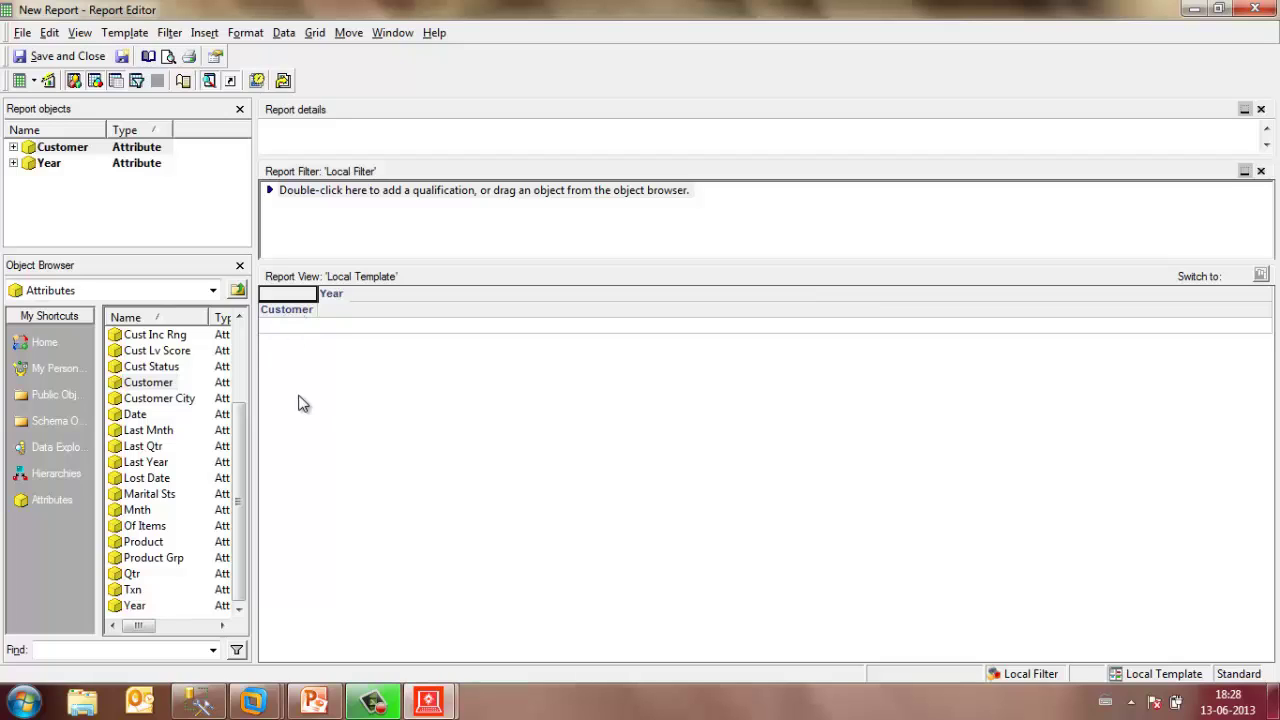
Add the Revenue and Cost metrics and move Year above Metrics in the columns.
{"action": "left_click", "coordinate": [55, 395]}
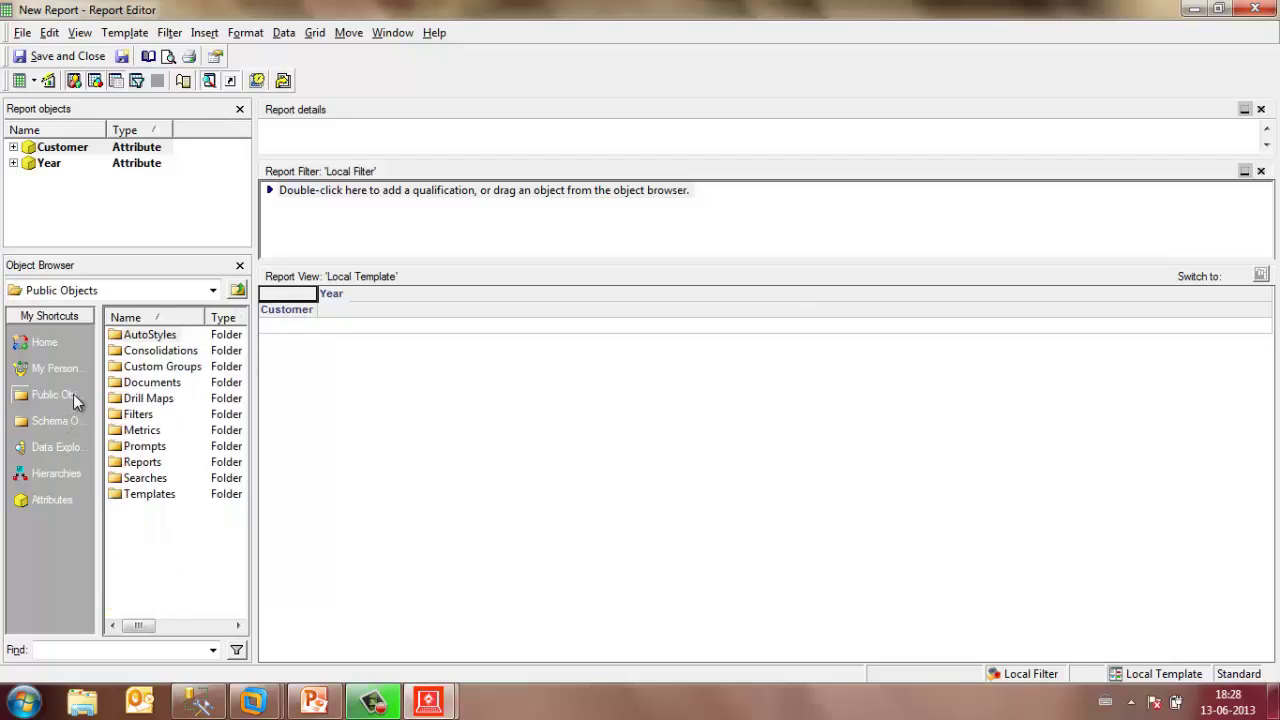
{"action": "double_click", "coordinate": [141, 430]}
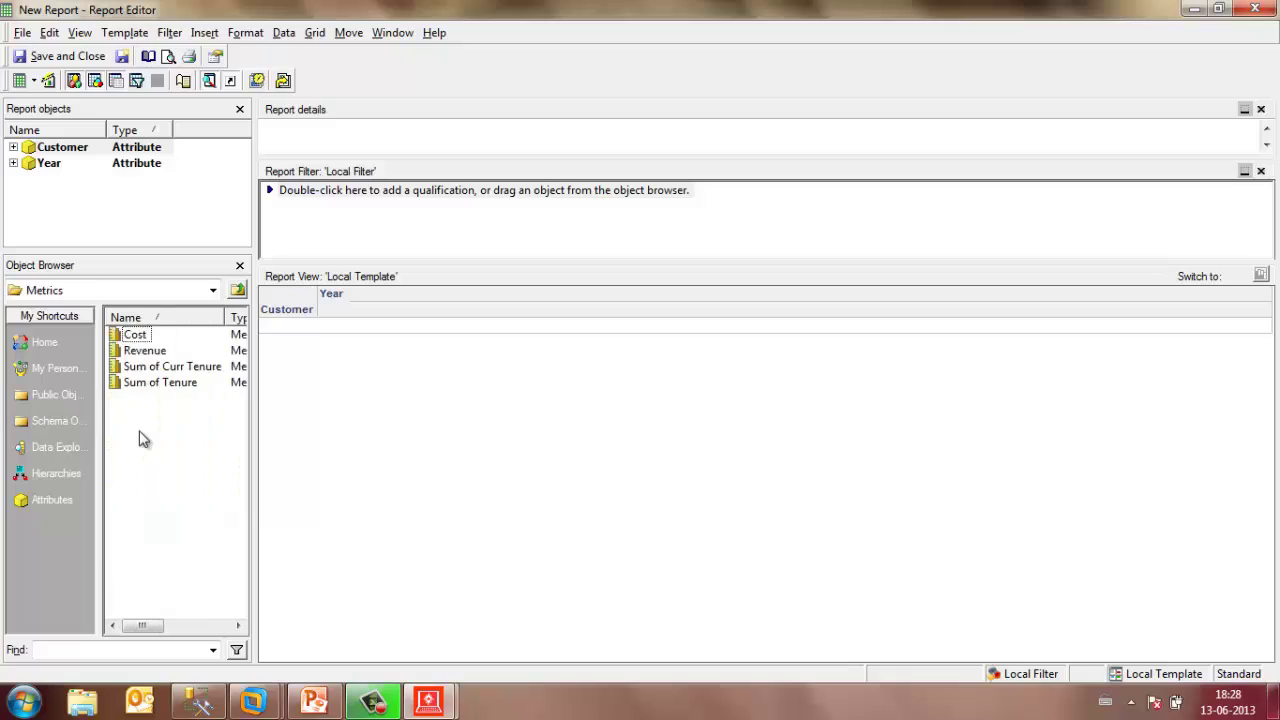
{"action": "double_click", "coordinate": [137, 350]}
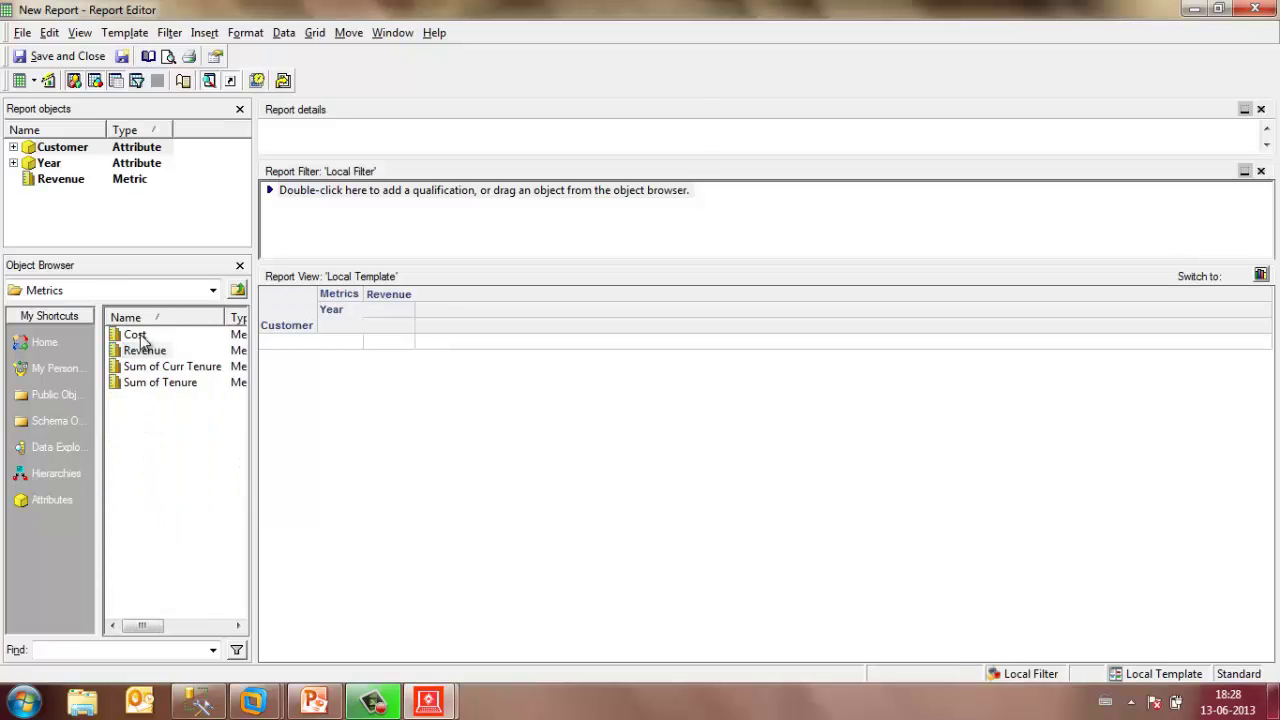
{"action": "double_click", "coordinate": [136, 335]}
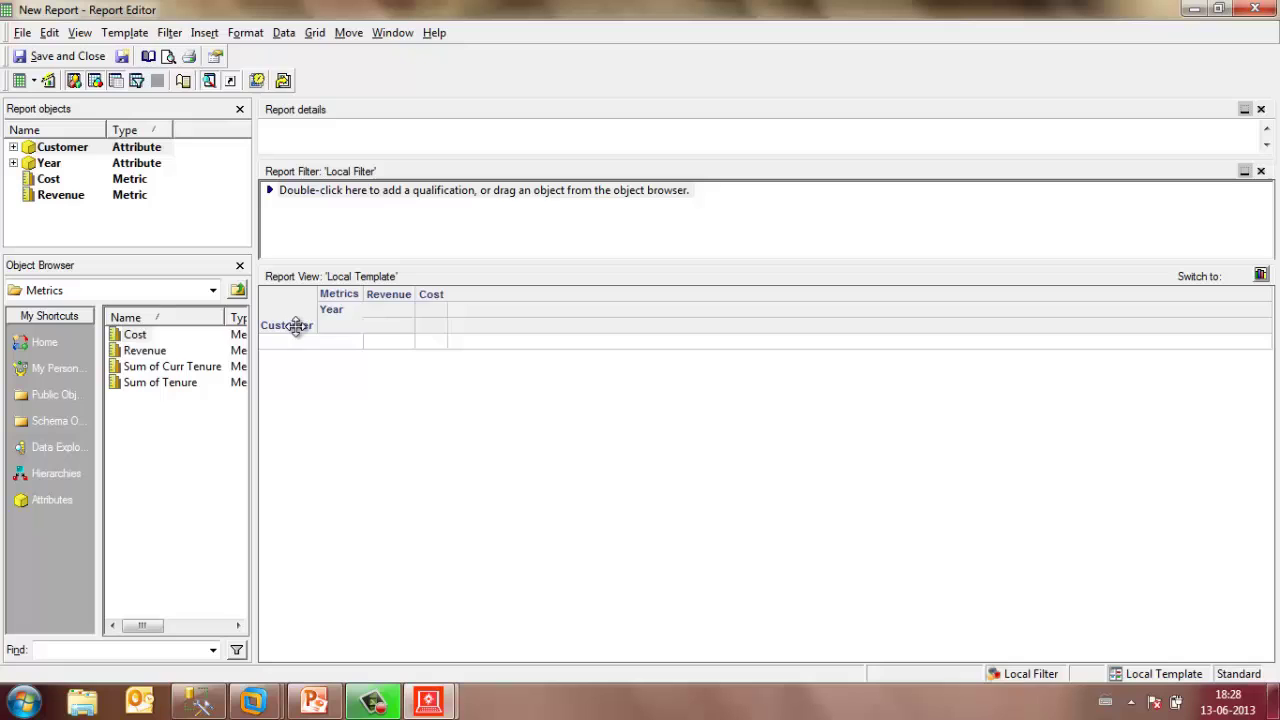
{"action": "left_click_drag", "start_coordinate": [334, 314], "coordinate": [338, 292]}
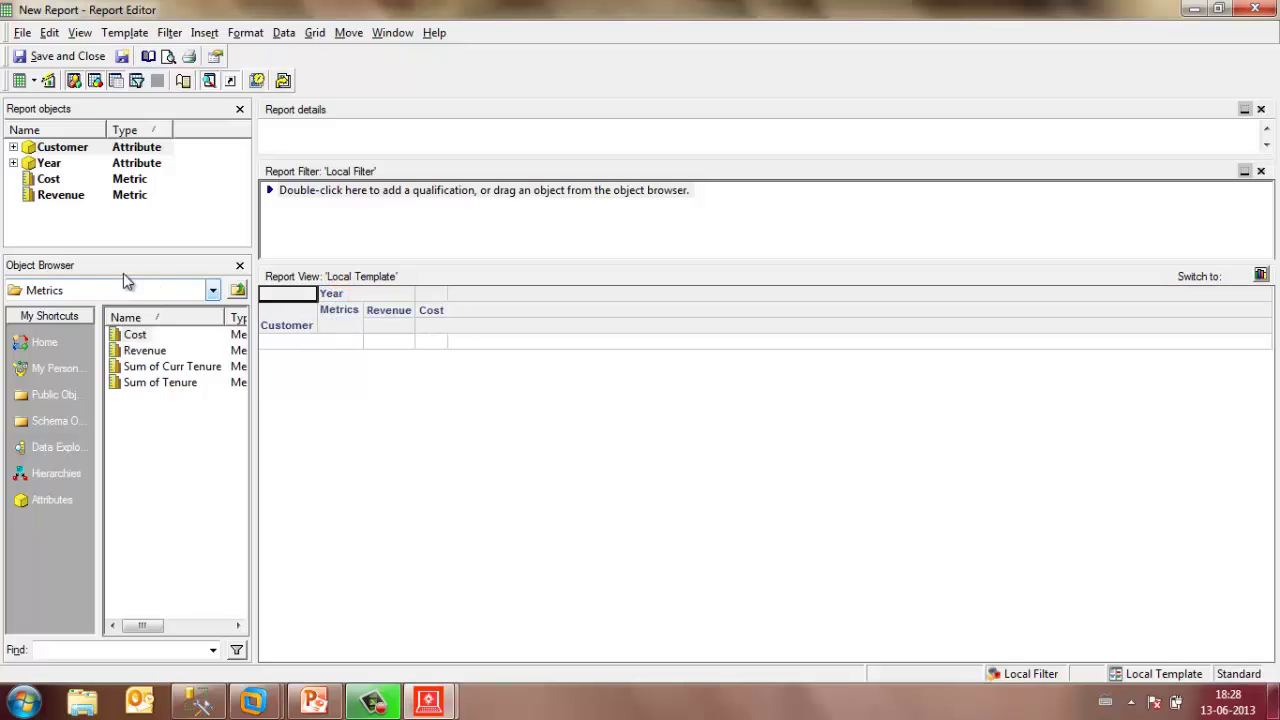
Run the report and scroll through its 1432 rows of customer Revenue and Cost for 2009–2012.
{"action": "left_click", "coordinate": [19, 80]}
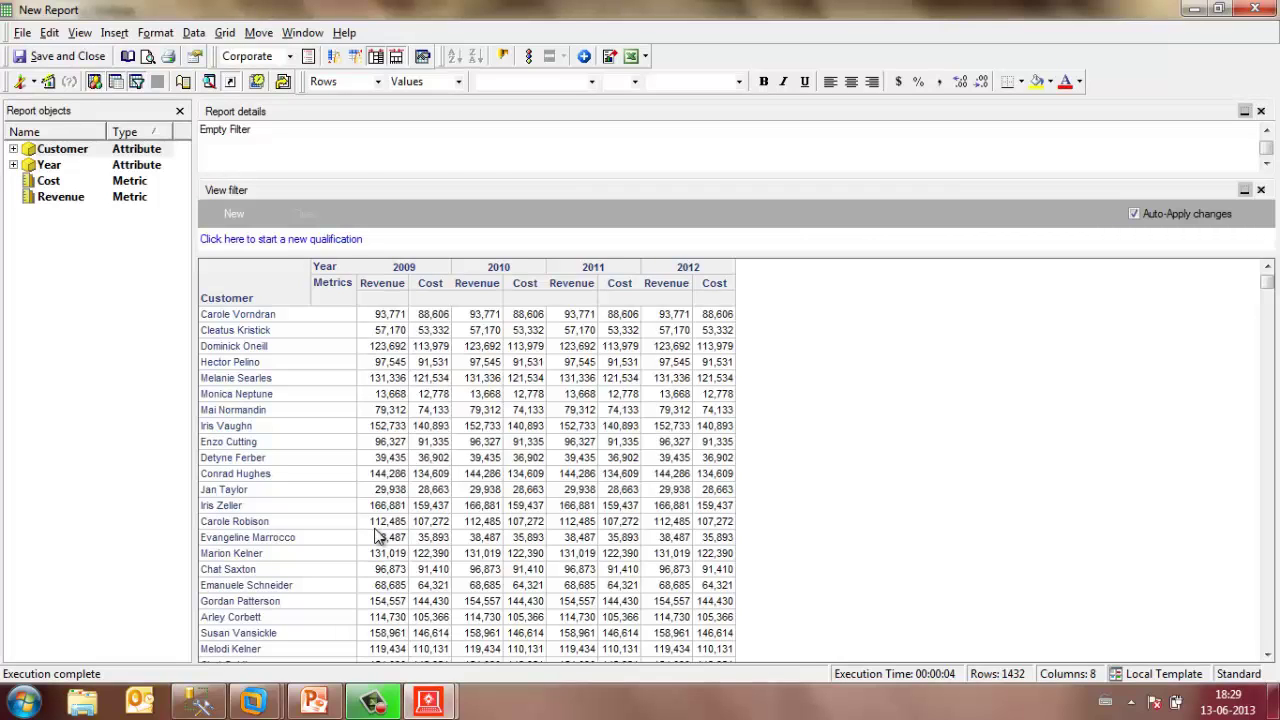
{"action": "left_click_drag", "start_coordinate": [1267, 284], "coordinate": [1270, 322]}
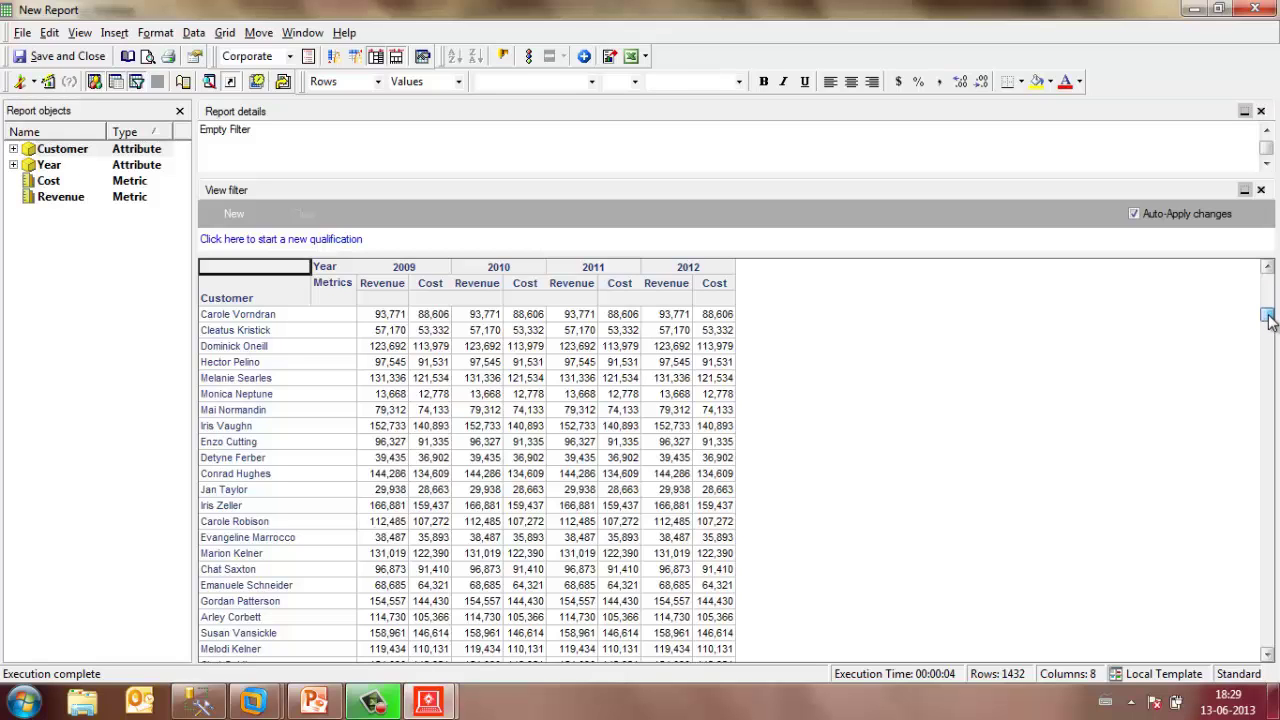